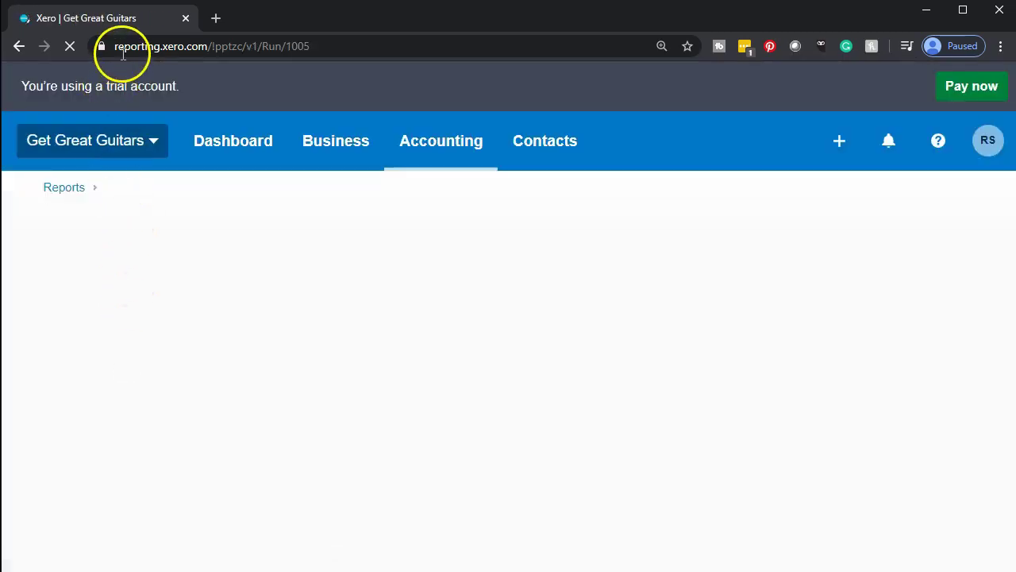
# Duplicate the browser tab containing the Trial Balance report
pyautogui.rightClick(126, 24)
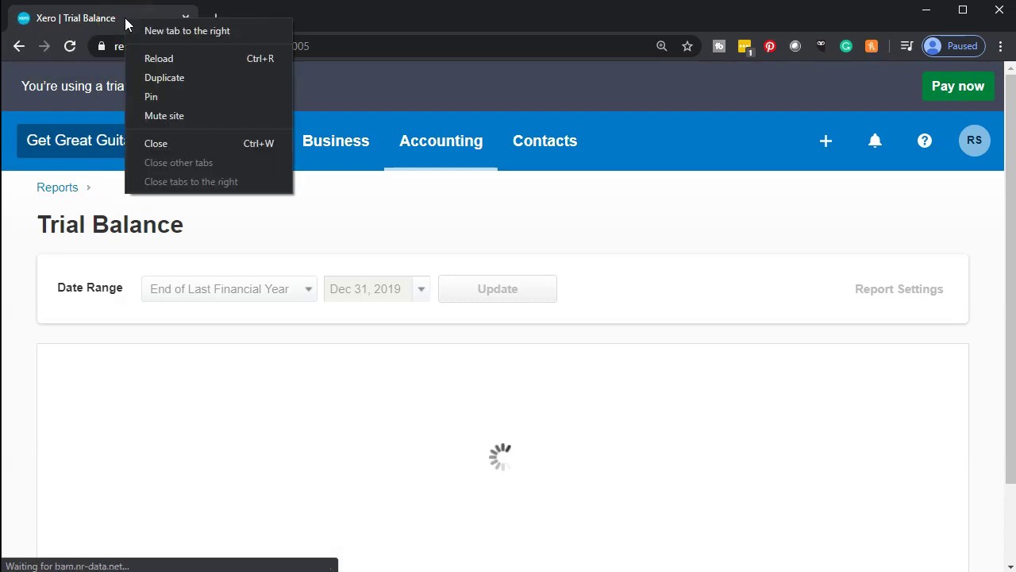
pyautogui.click(154, 80)
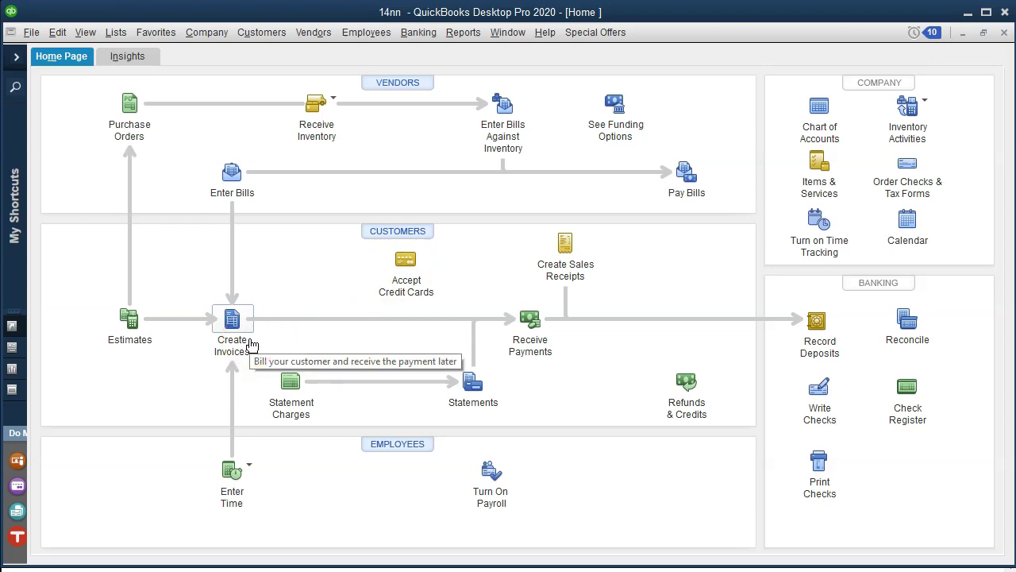
# Switch from QuickBooks Desktop back to Xero and run the duplicated Trial Balance report as of Jan 31, 2020
pyautogui.click(586, 270)
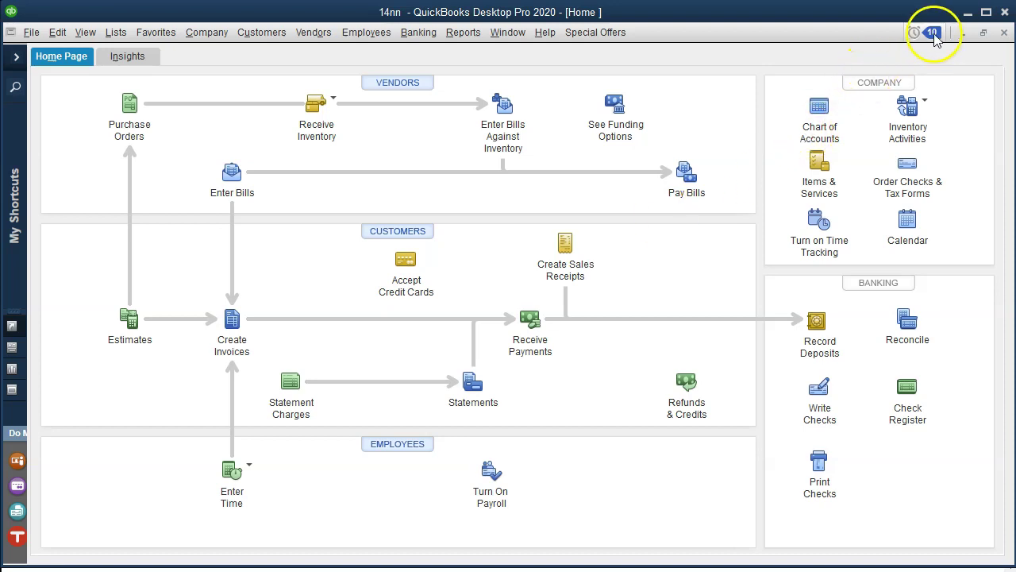
pyautogui.click(965, 14)
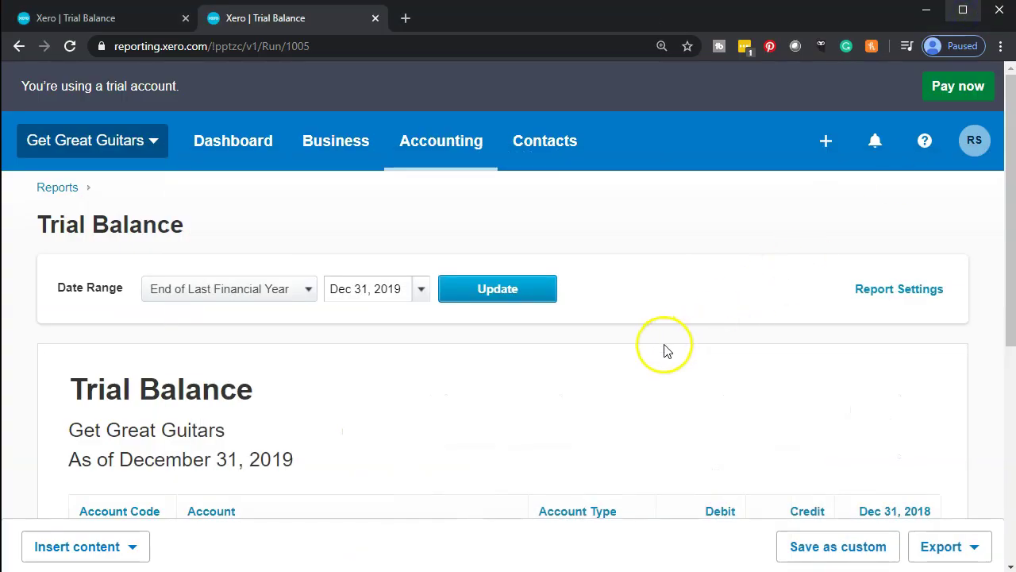
pyautogui.click(422, 289)
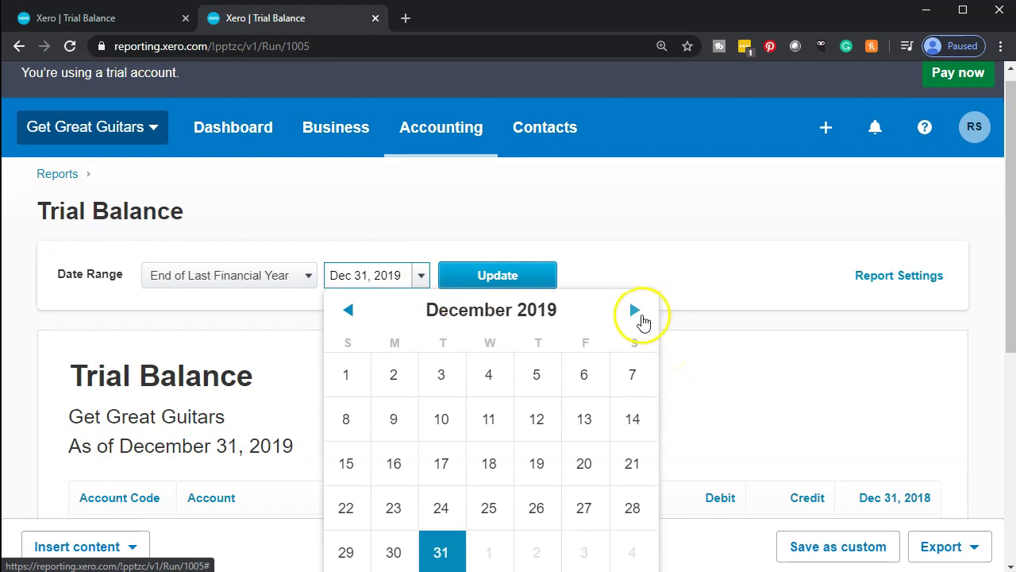
pyautogui.click(640, 319)
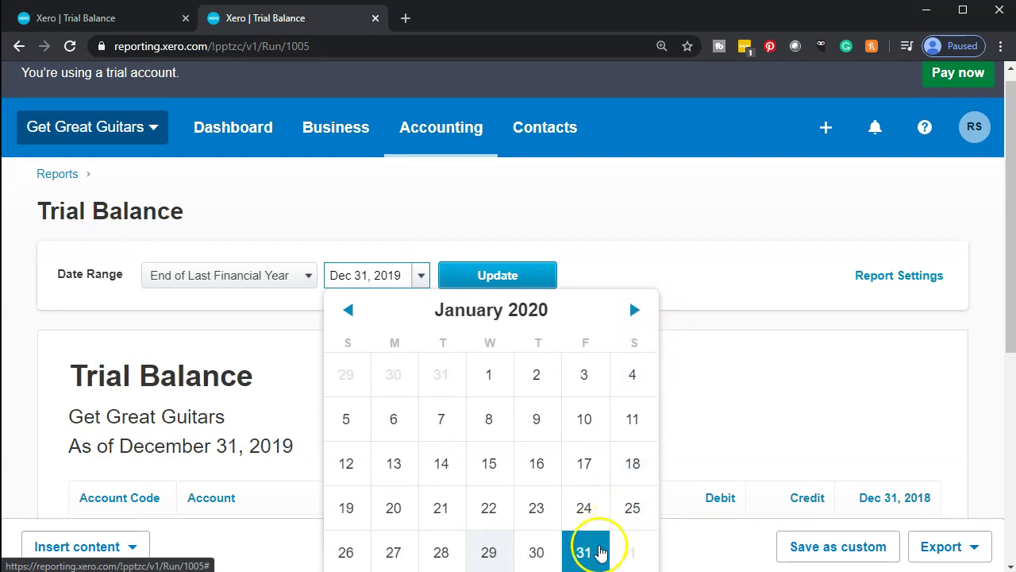
pyautogui.click(585, 551)
pyautogui.click(516, 286)
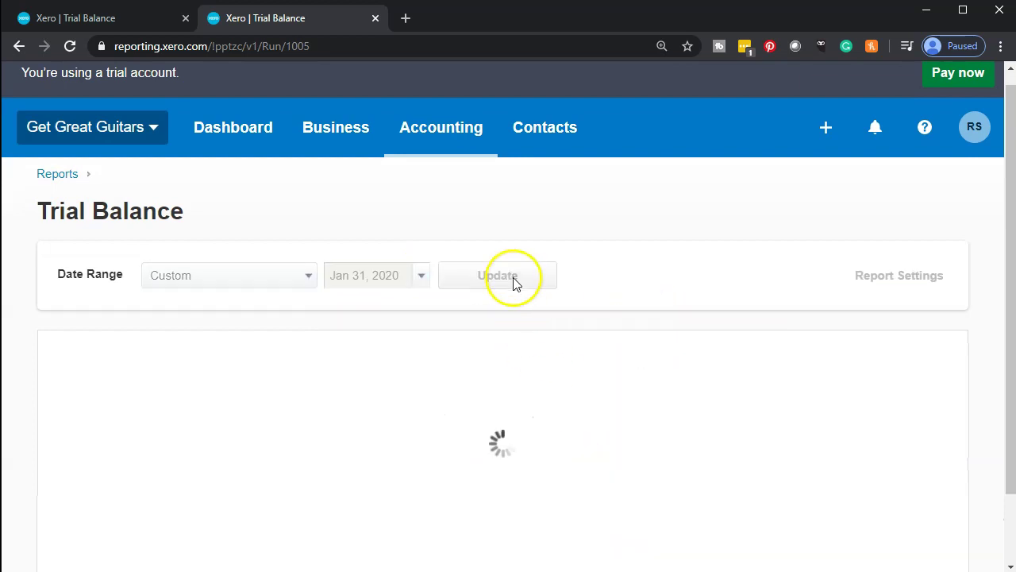
pyautogui.scroll(-3, 515, 286)
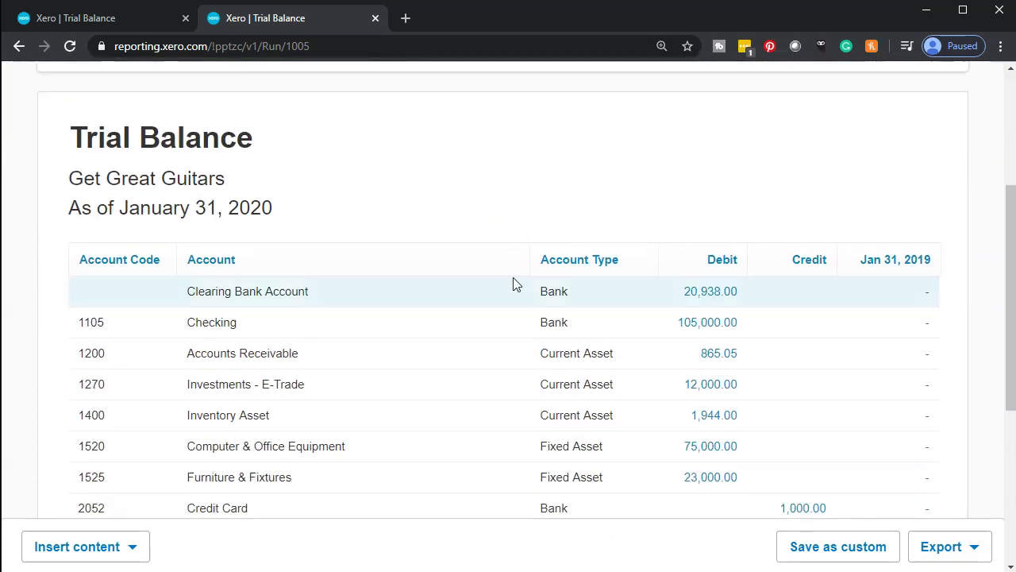
pyautogui.scroll(-1, 514, 283)
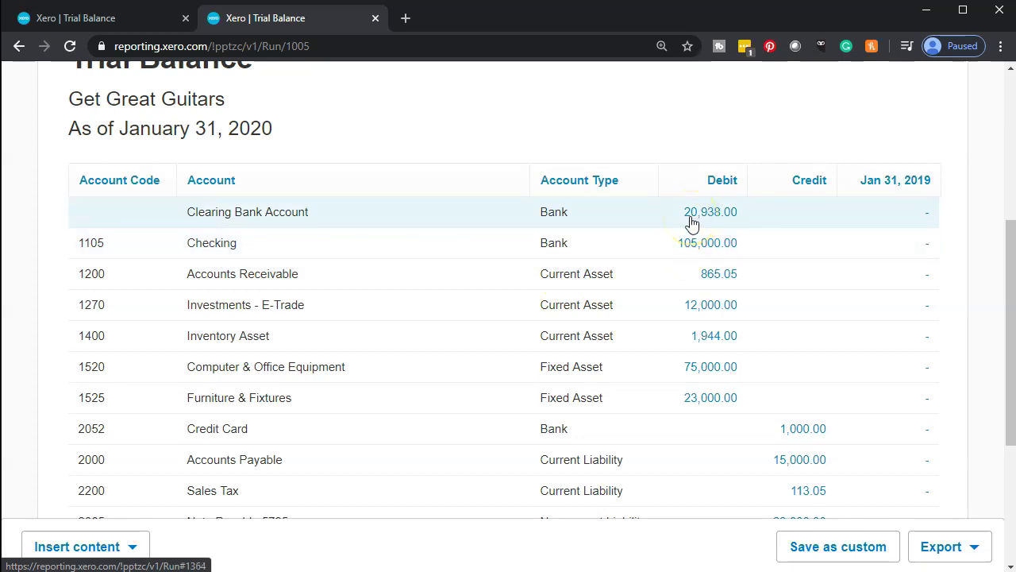
pyautogui.scroll(-3, 692, 225)
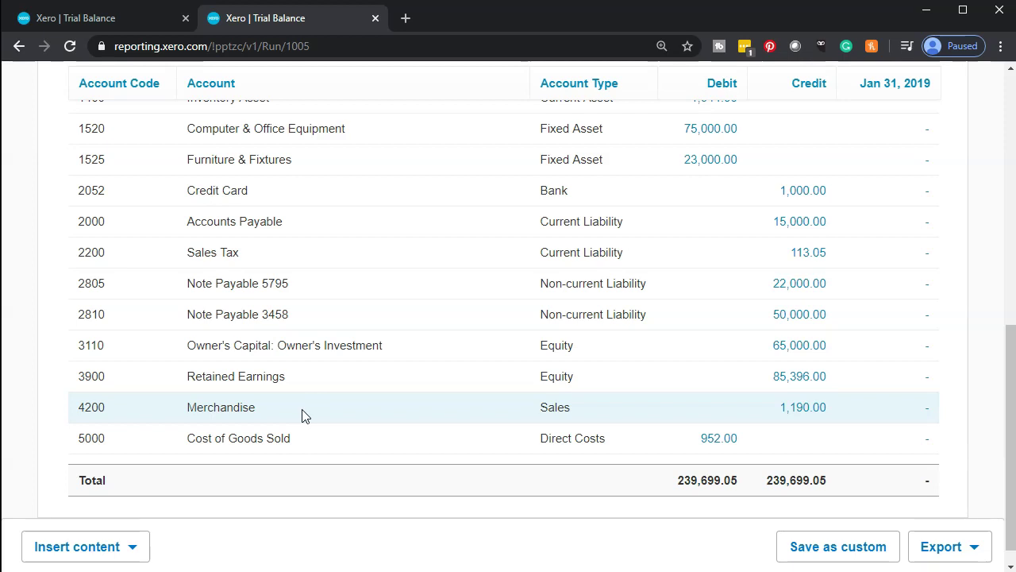
pyautogui.scroll(4, 305, 416)
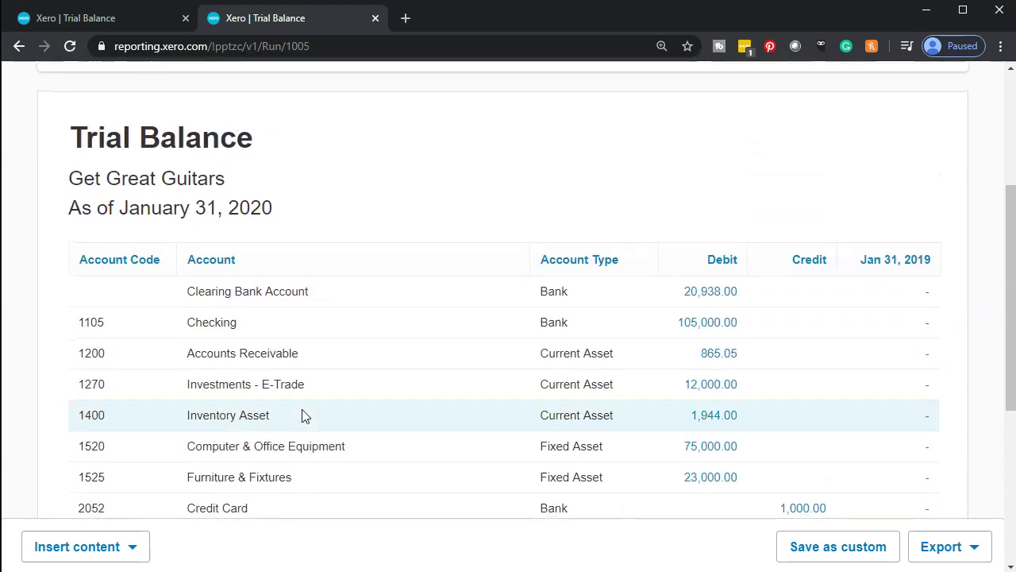
# From the first browser tab, create a new Receive Money transaction for the Clearing Bank Account
pyautogui.click(127, 23)
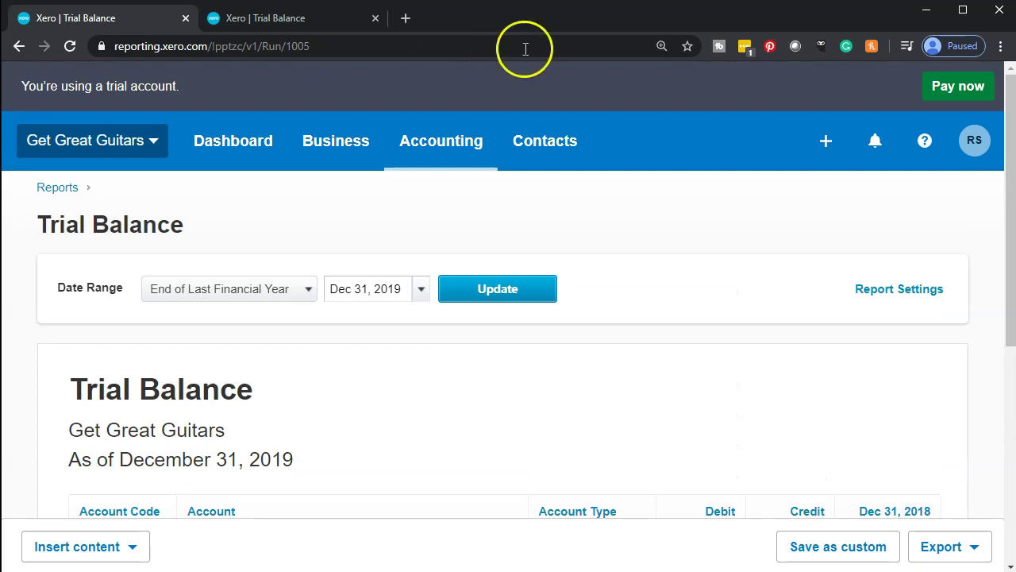
pyautogui.click(825, 143)
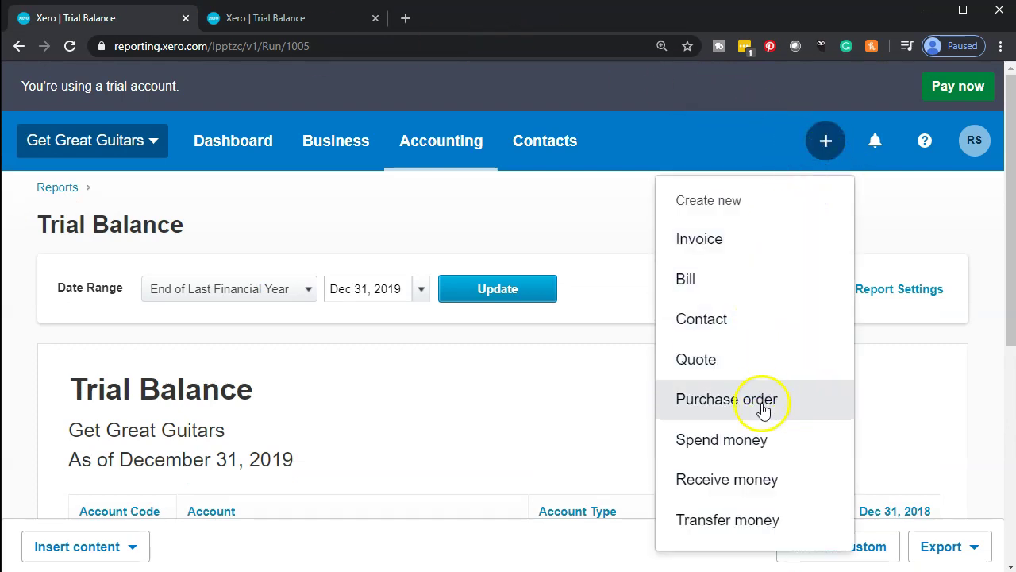
pyautogui.click(761, 479)
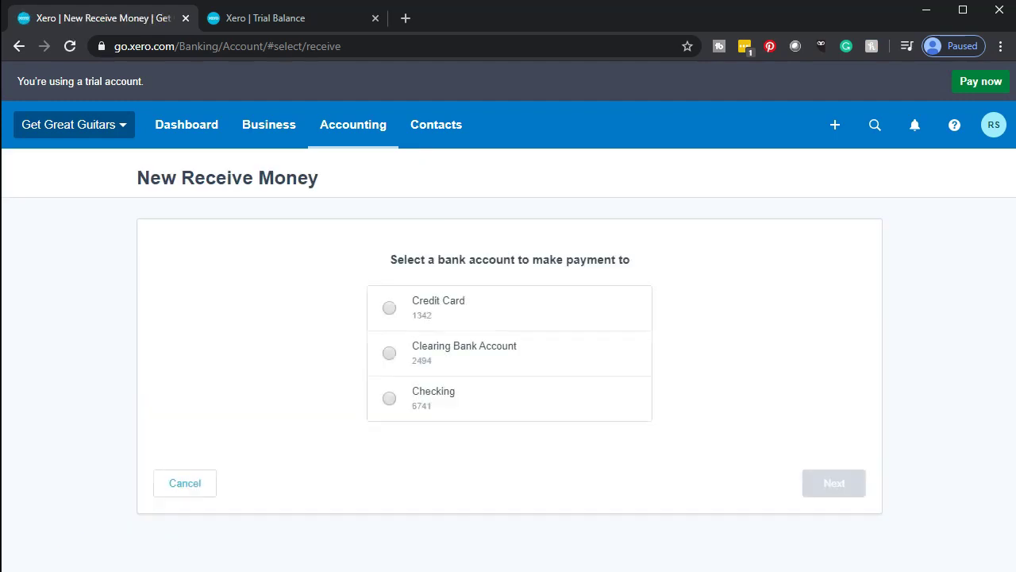
pyautogui.click(388, 354)
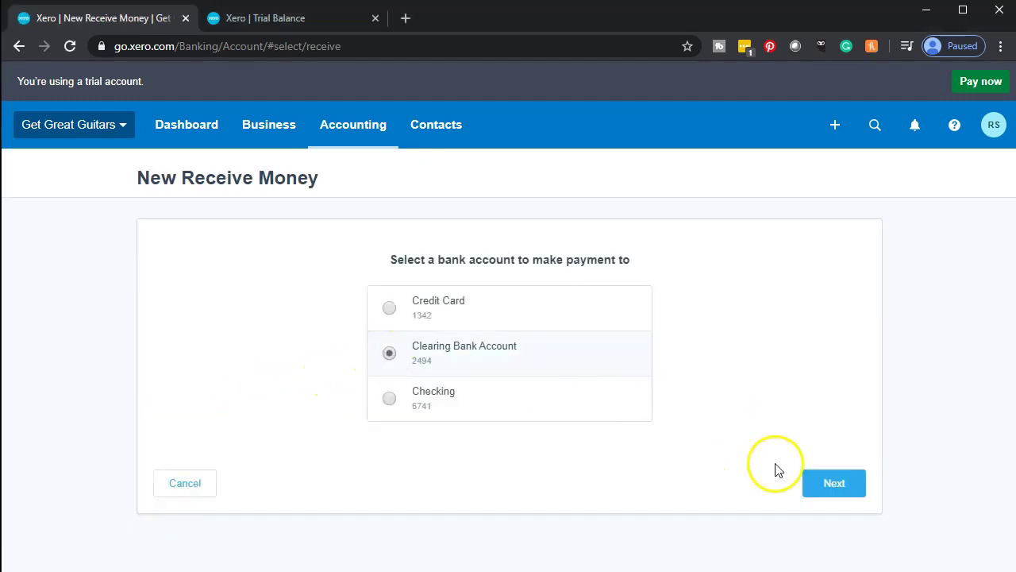
pyautogui.click(838, 488)
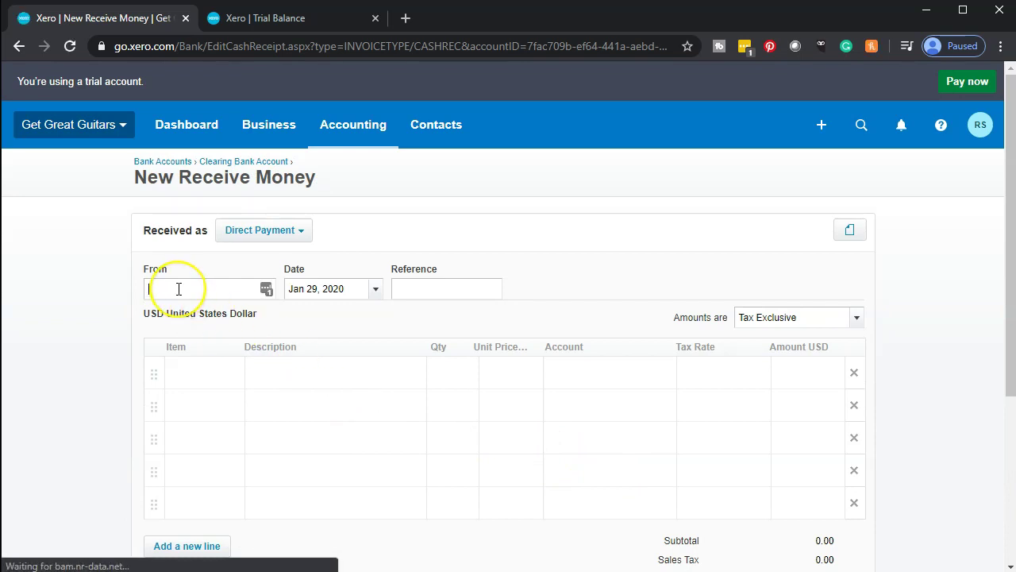
# Enter the customer's name as a new contact the money is received from
pyautogui.write('Same')
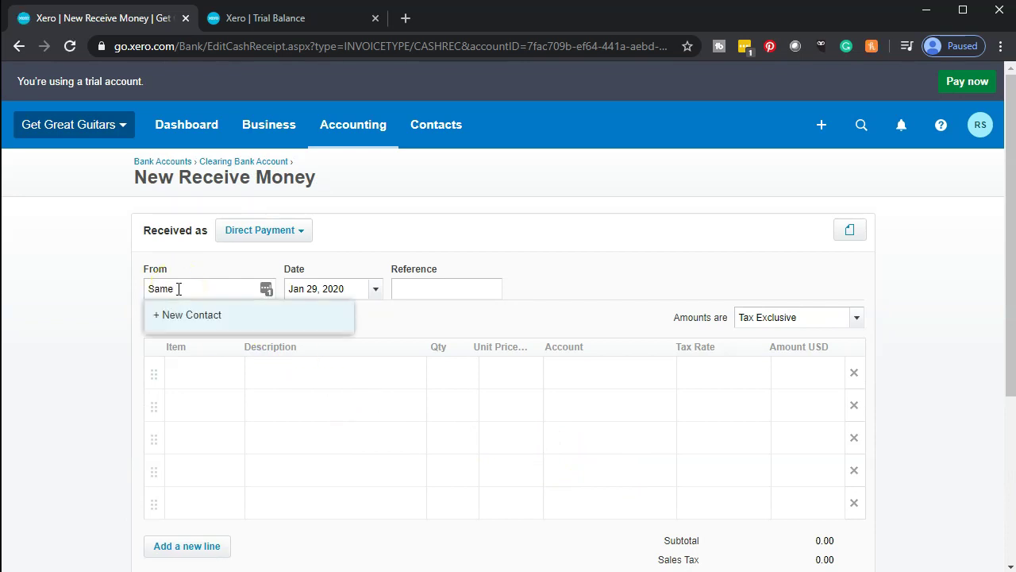
pyautogui.press('BackSpace')
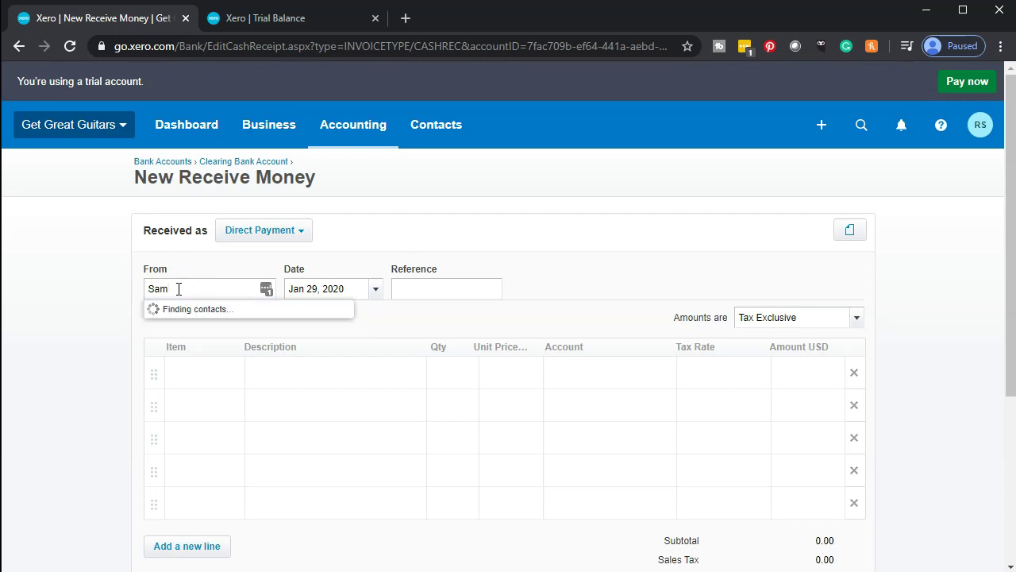
pyautogui.write('The ')
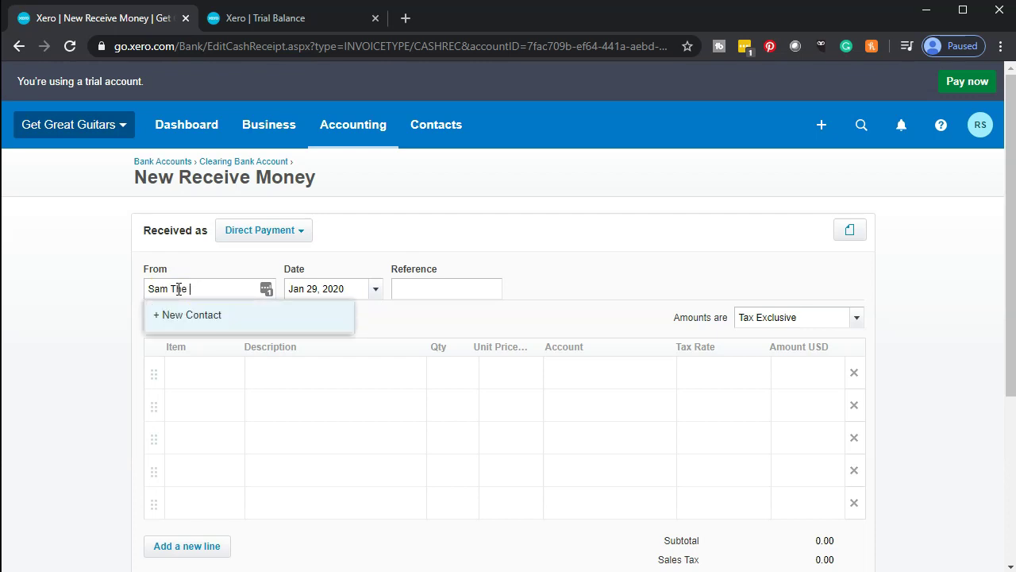
pyautogui.write('Guitar Man')
pyautogui.press('Tab')
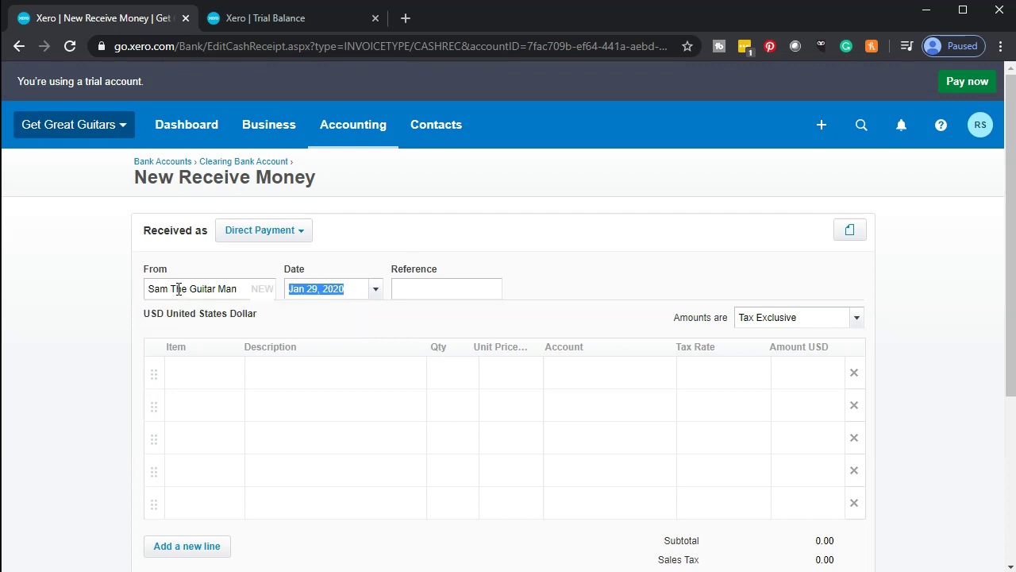
# Set the date of the Receive Money transaction to Jan 16, 2020
pyautogui.hotkey('ctrl', '+')
pyautogui.hotkey('ctrl', '+')
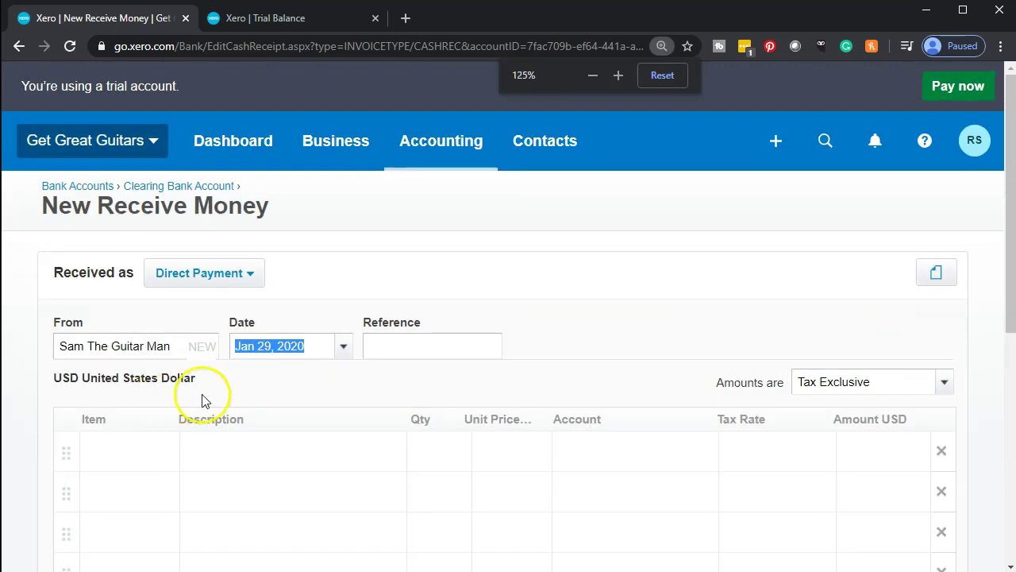
pyautogui.scroll(-1, 201, 399)
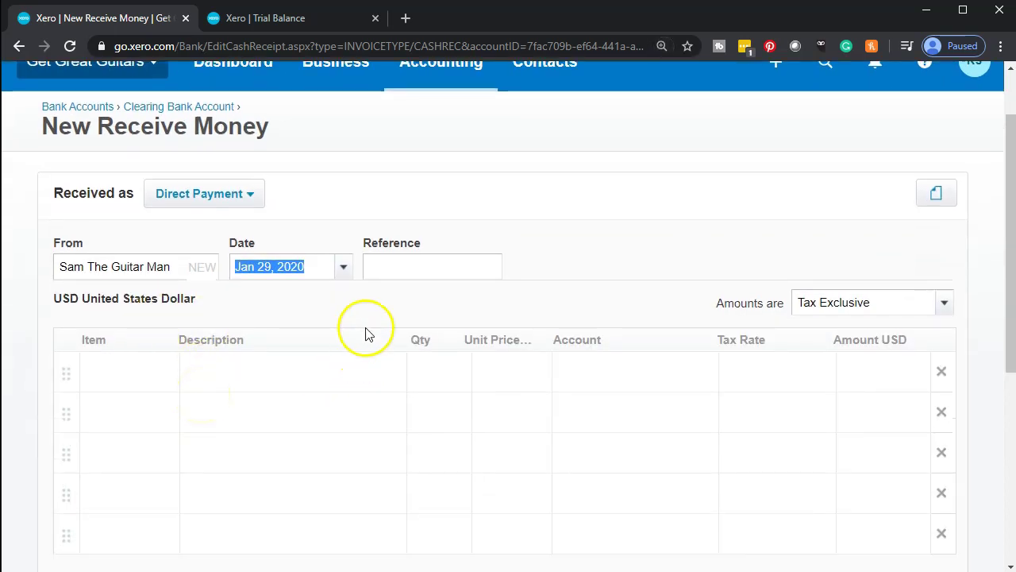
pyautogui.click(343, 267)
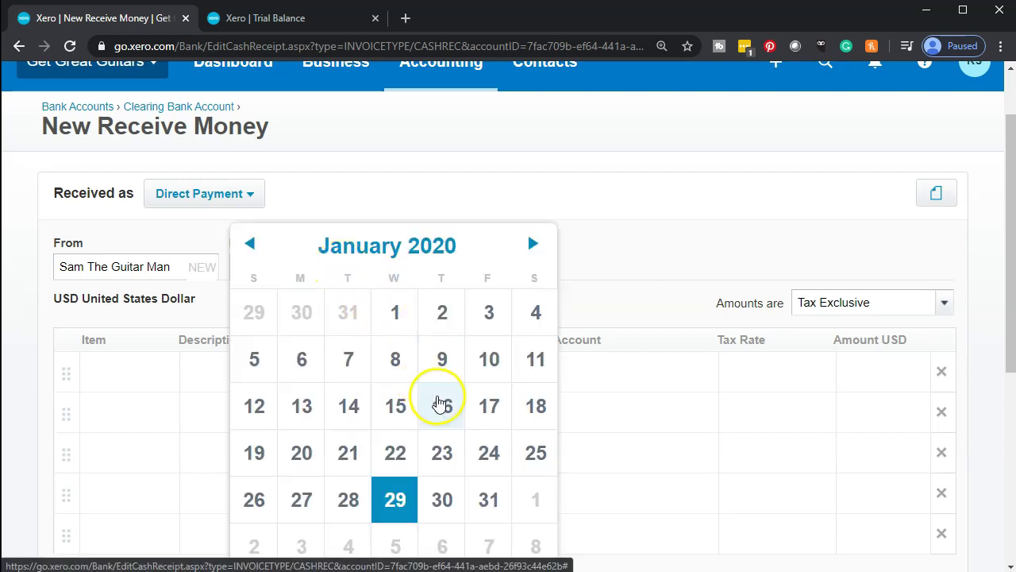
pyautogui.click(438, 401)
pyautogui.scroll(-1, 438, 402)
pyautogui.click(153, 531)
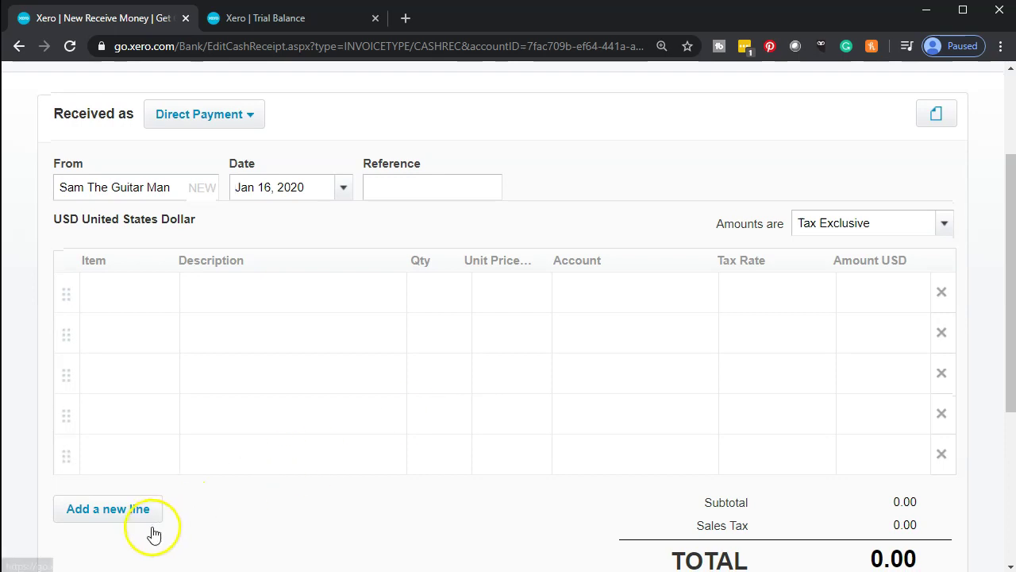
# Add the Diagnostic item to the first line of the transaction with a quantity of 4
pyautogui.click(120, 295)
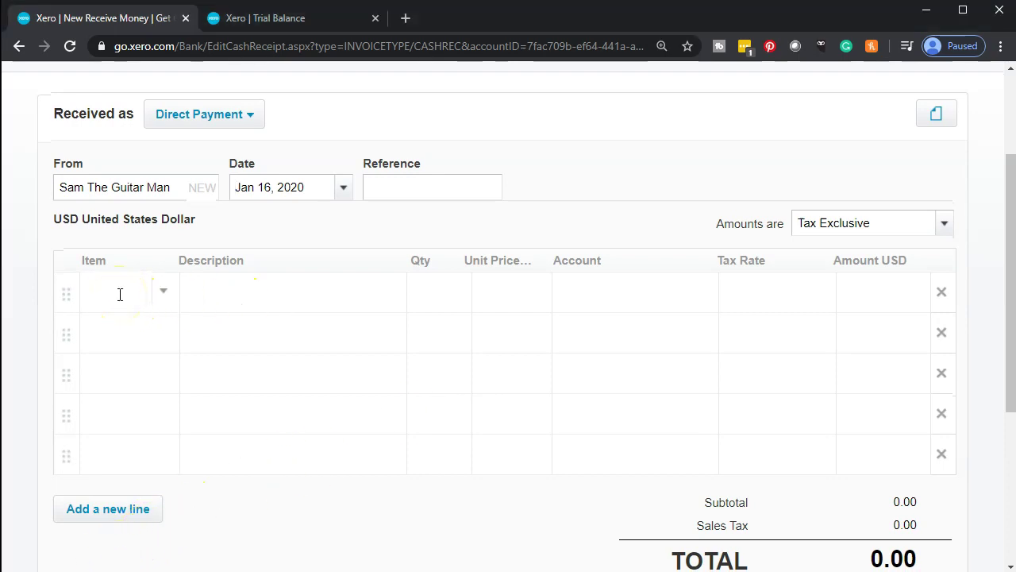
pyautogui.write('Di')
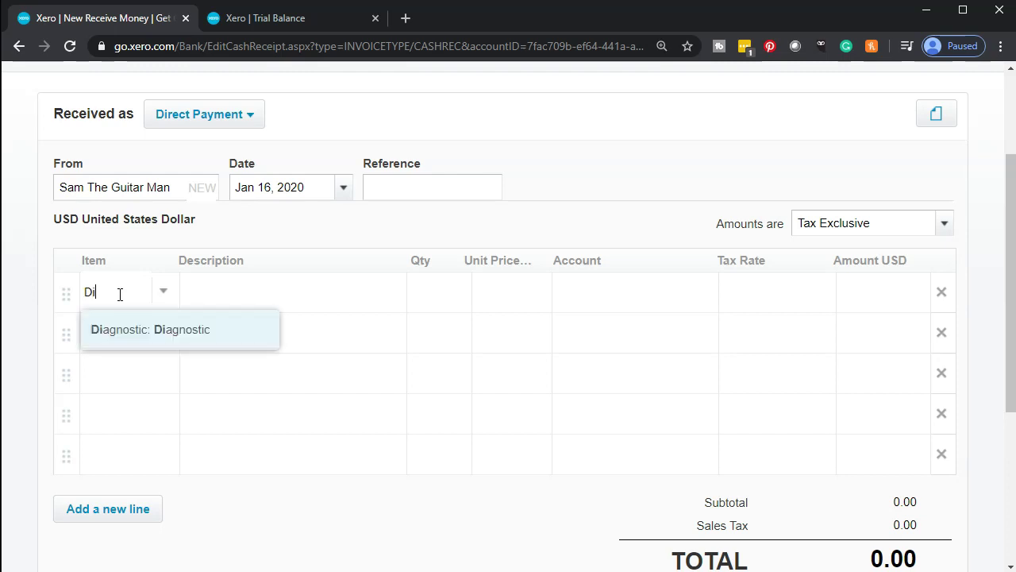
pyautogui.write('ag')
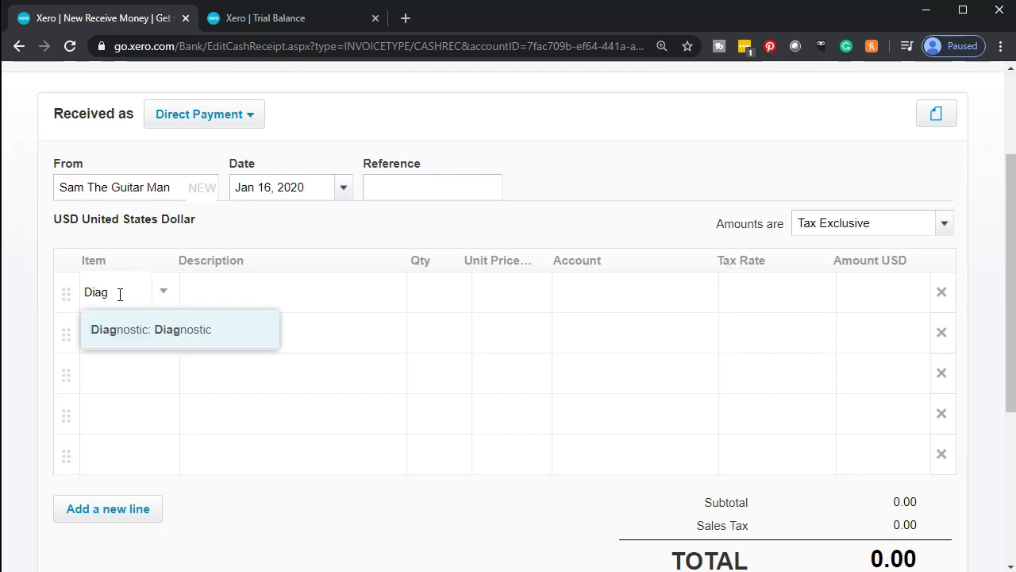
pyautogui.click(137, 340)
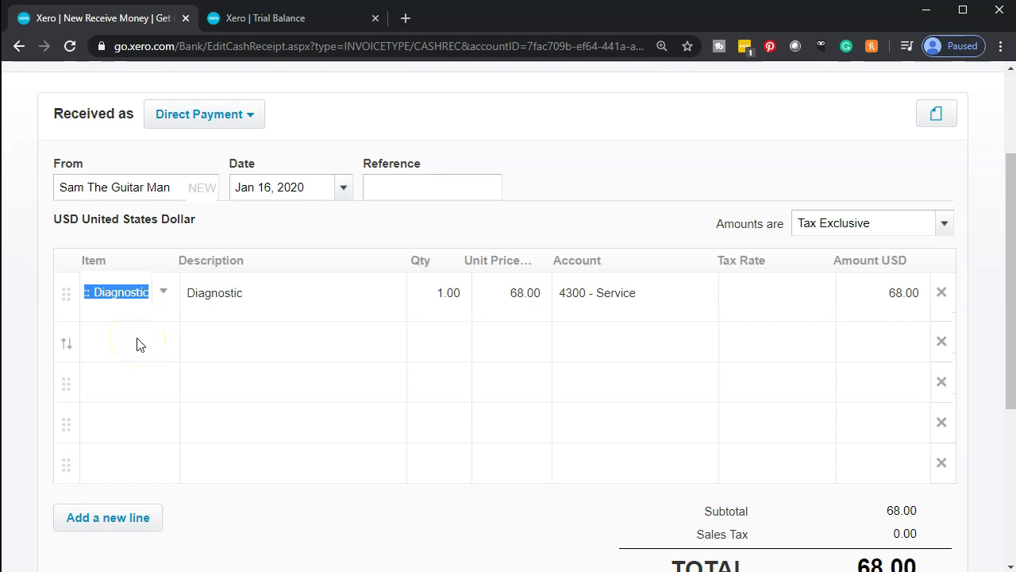
pyautogui.press('Tab')
pyautogui.press('Tab')
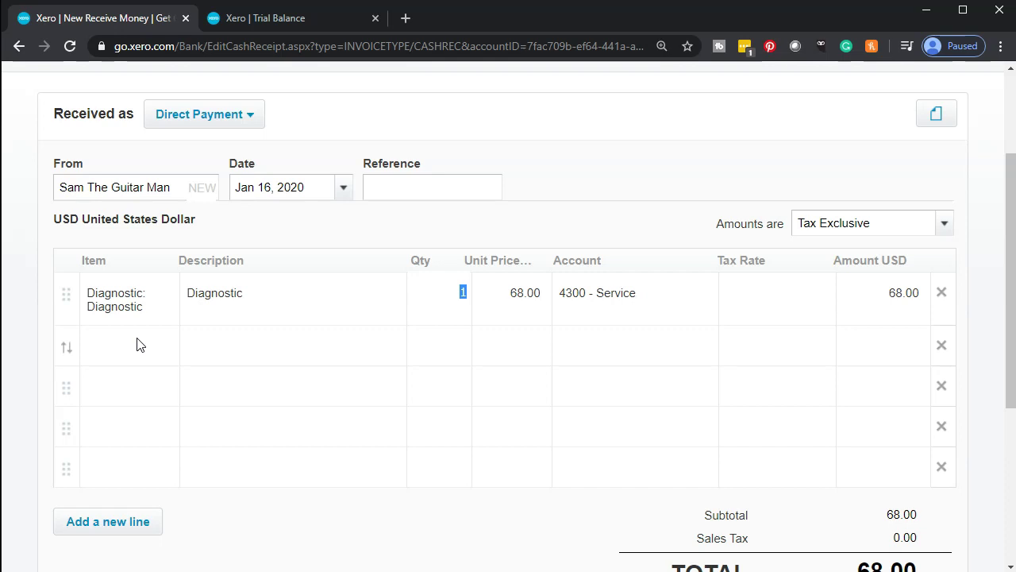
pyautogui.write('4')
pyautogui.press('Tab')
pyautogui.press('Tab')
pyautogui.press('Tab')
pyautogui.click(137, 344)
pyautogui.press('Tab')
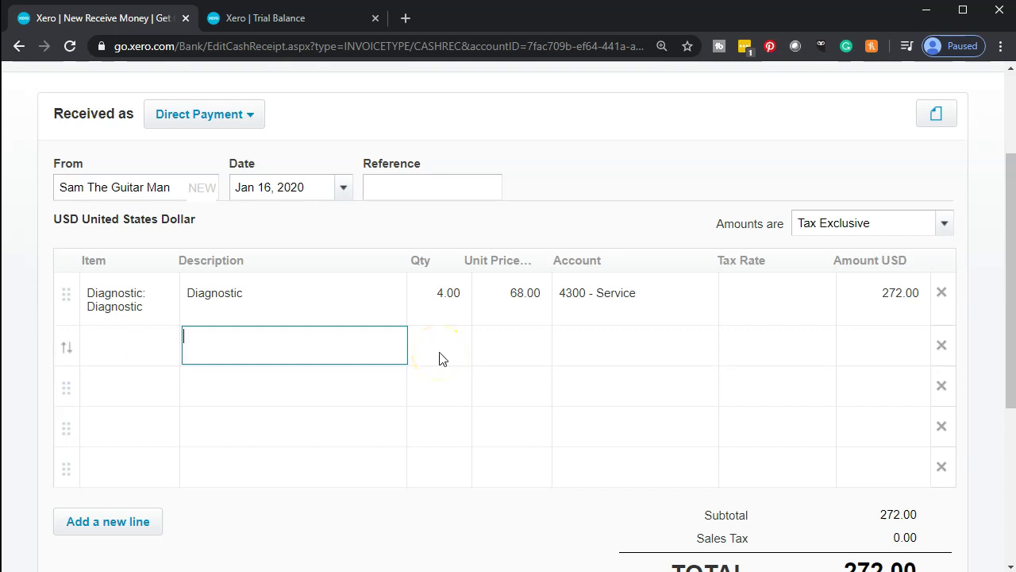
# Save the completed Receive Money transaction
pyautogui.scroll(-1, 834, 331)
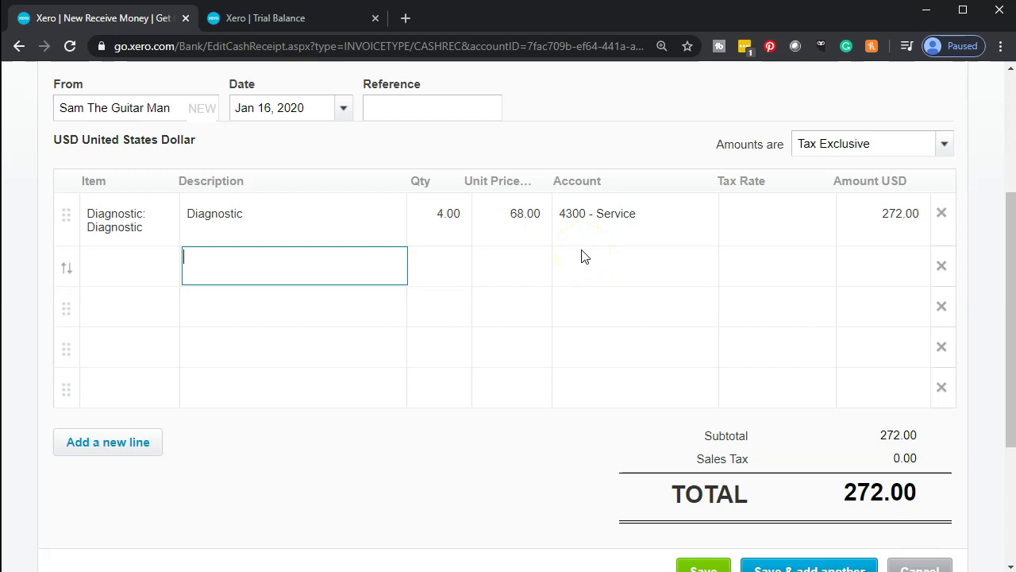
pyautogui.scroll(-1, 556, 378)
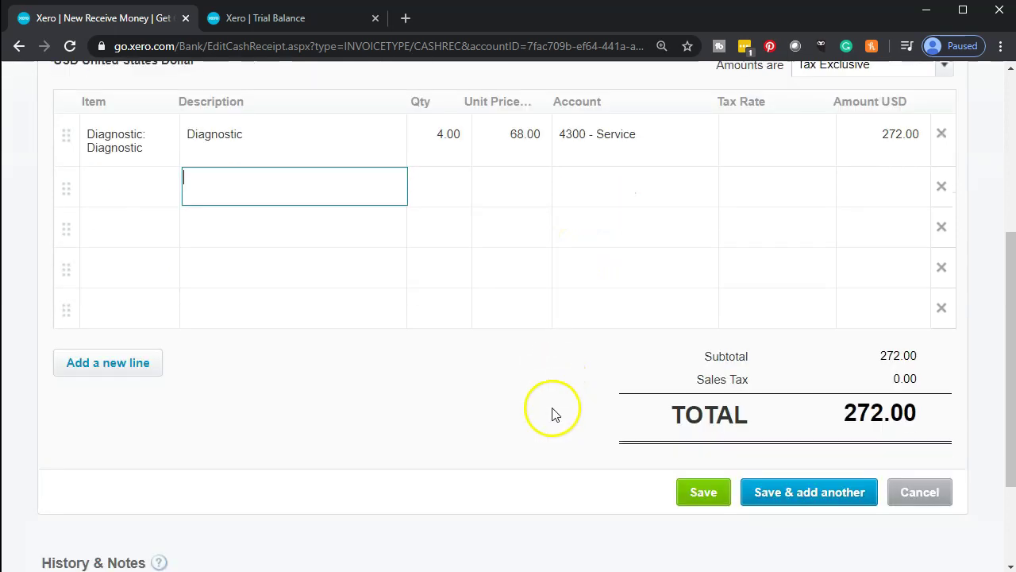
pyautogui.click(710, 493)
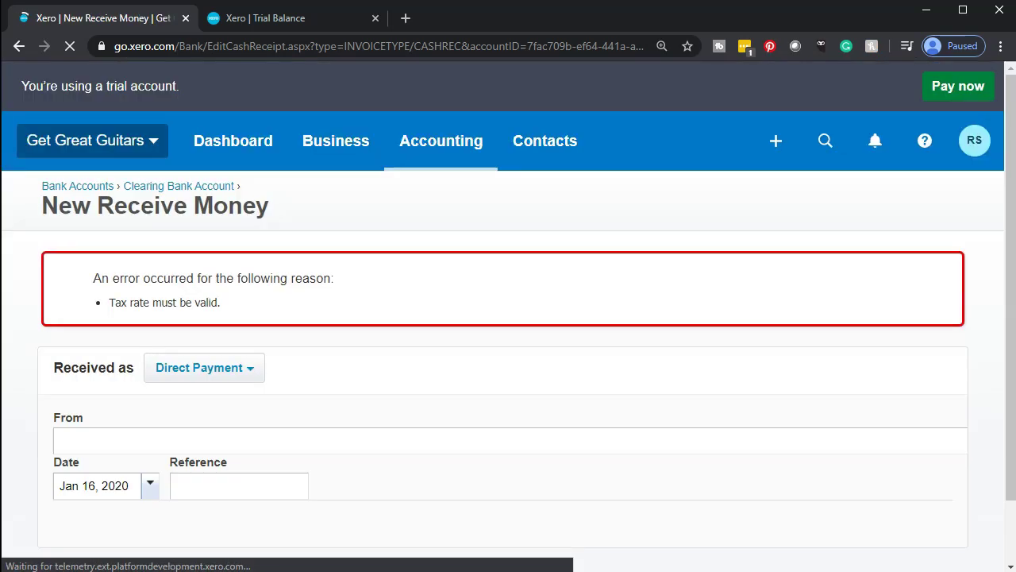
# Update the Trial Balance report in the second browser tab to include the saved transaction
pyautogui.click(301, 26)
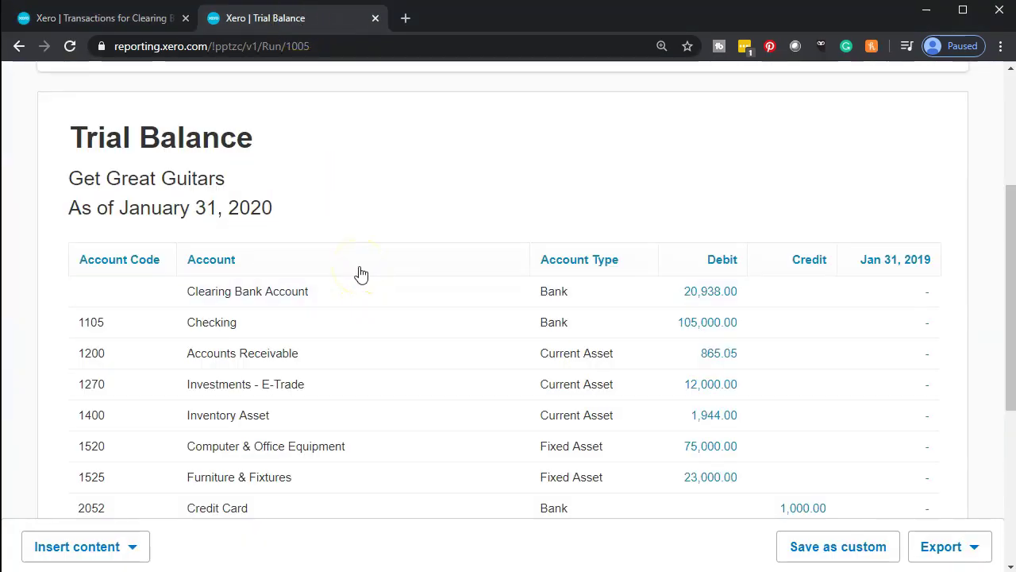
pyautogui.scroll(2, 373, 207)
pyautogui.click(482, 196)
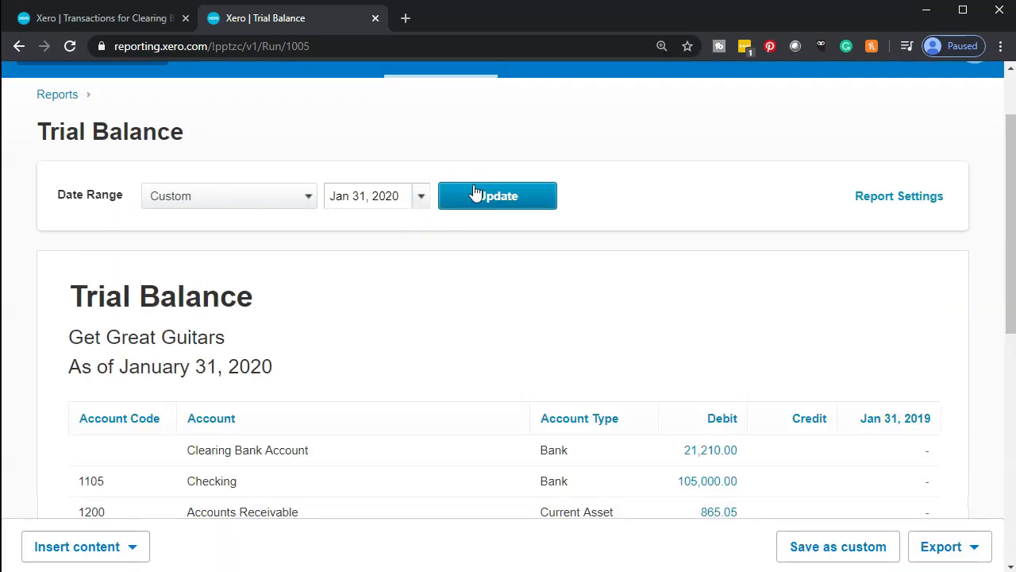
# Review the Clearing Bank Account transactions behind its trial balance amount and return to the Trial Balance report
pyautogui.scroll(-2, 474, 192)
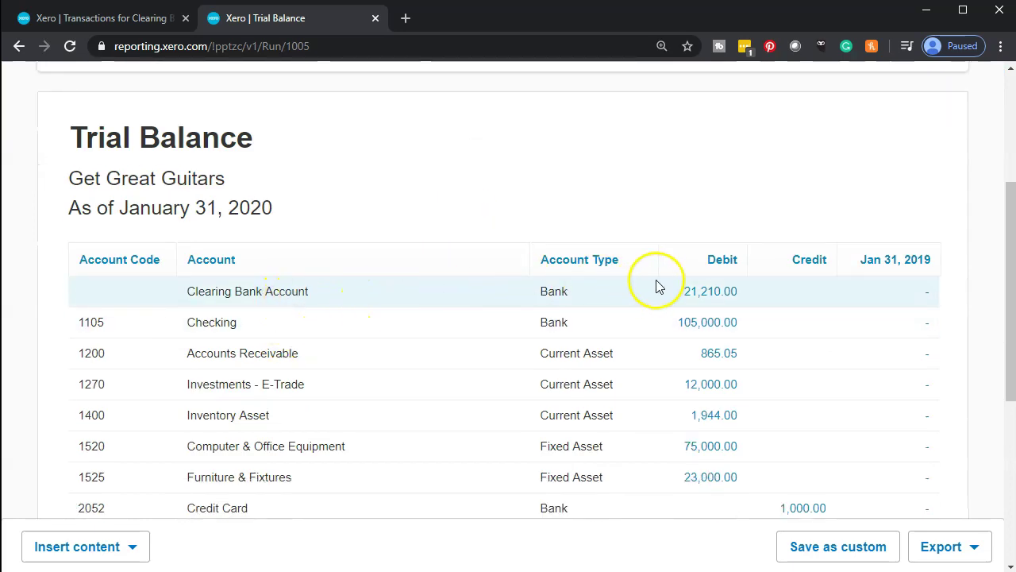
pyautogui.click(696, 300)
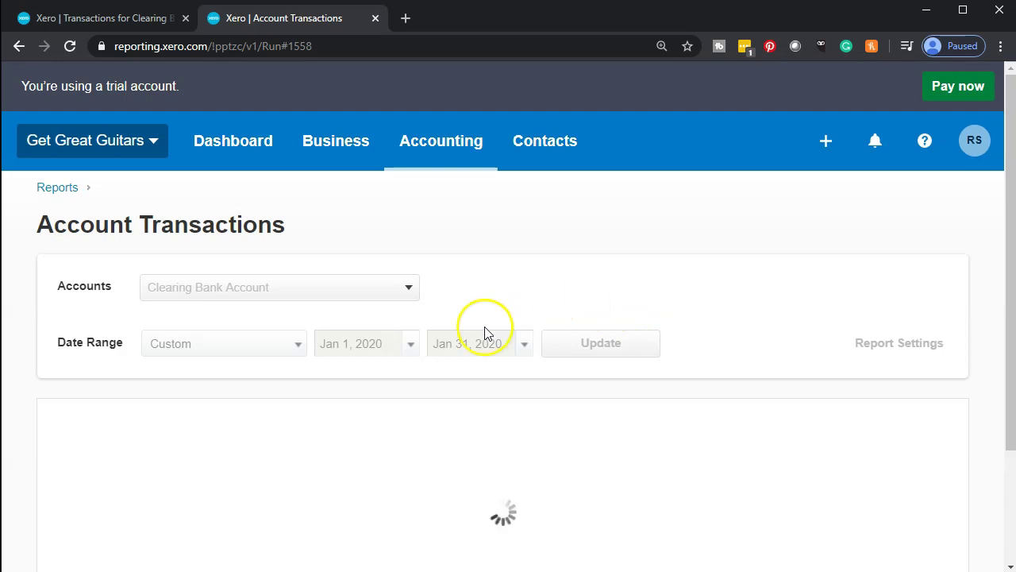
pyautogui.scroll(-6, 270, 356)
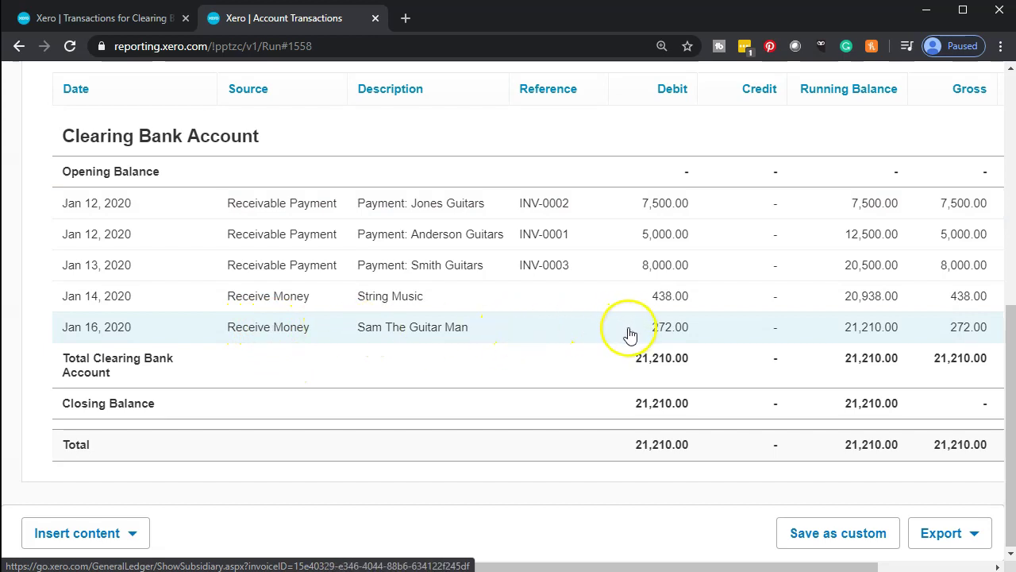
pyautogui.scroll(7, 130, 281)
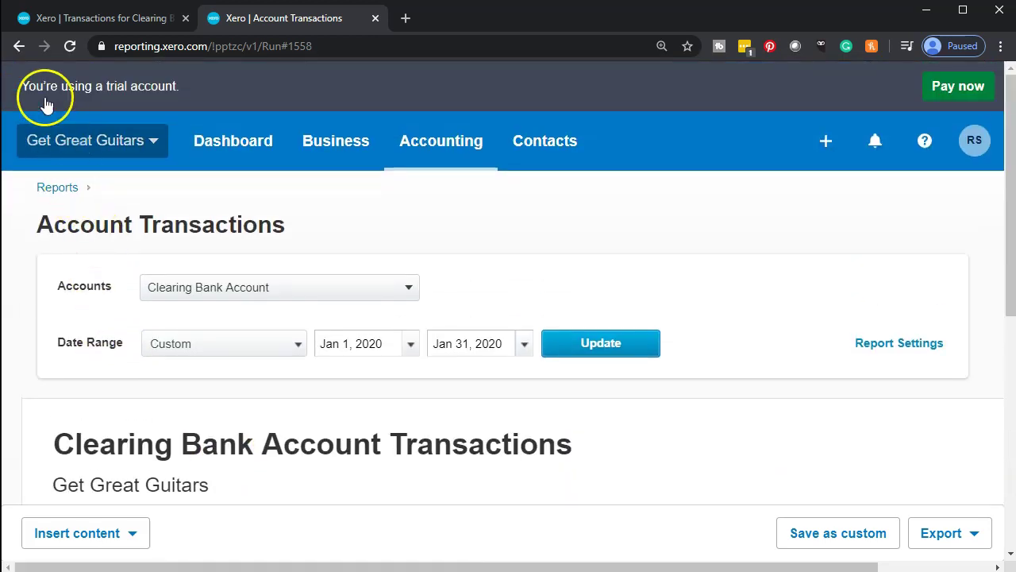
pyautogui.click(19, 46)
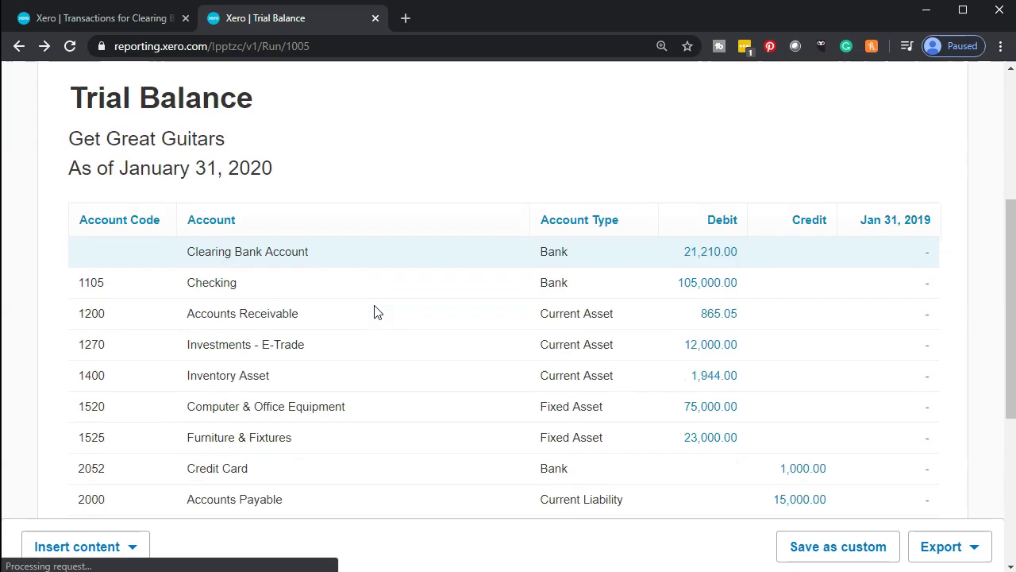
# Examine the transactions of the 4300 Service account from the Trial Balance and return to the report
pyautogui.scroll(-4, 377, 312)
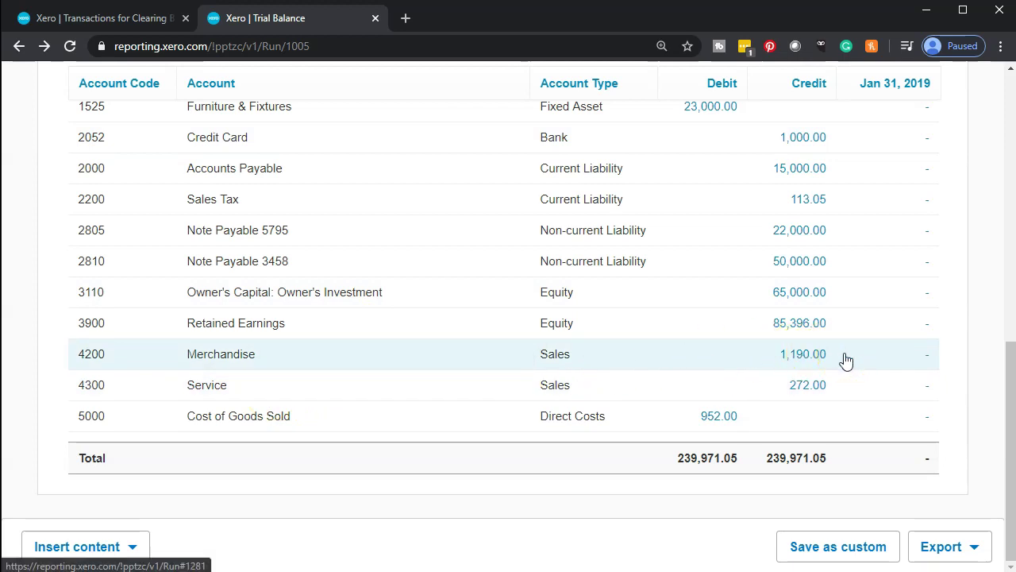
pyautogui.click(810, 388)
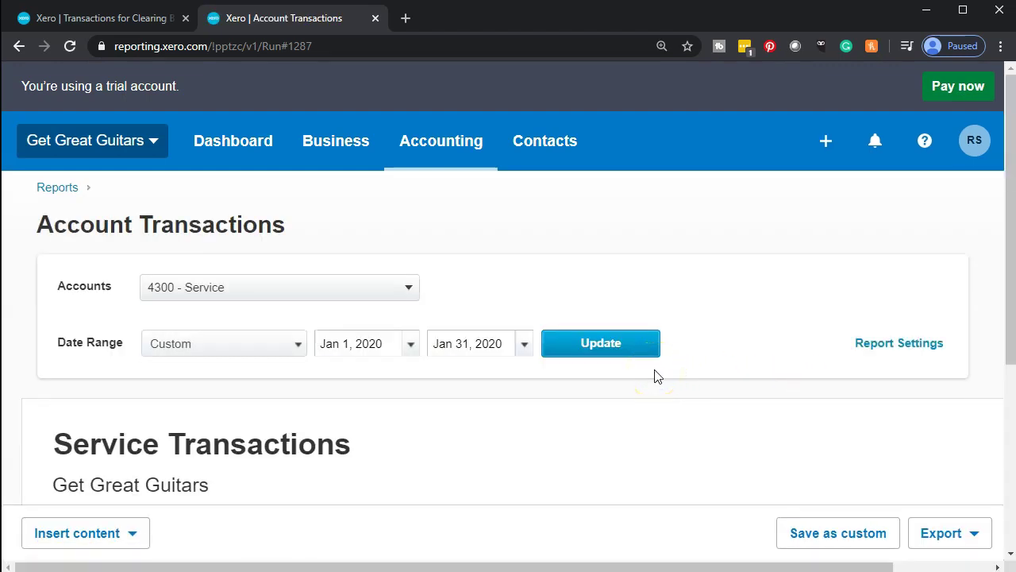
pyautogui.scroll(-3, 656, 376)
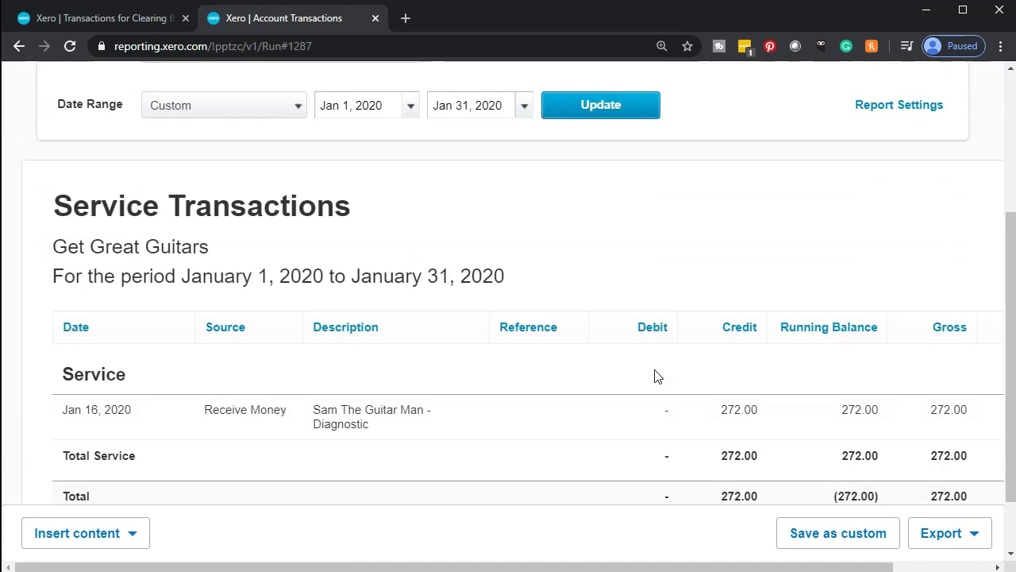
pyautogui.scroll(-1, 656, 377)
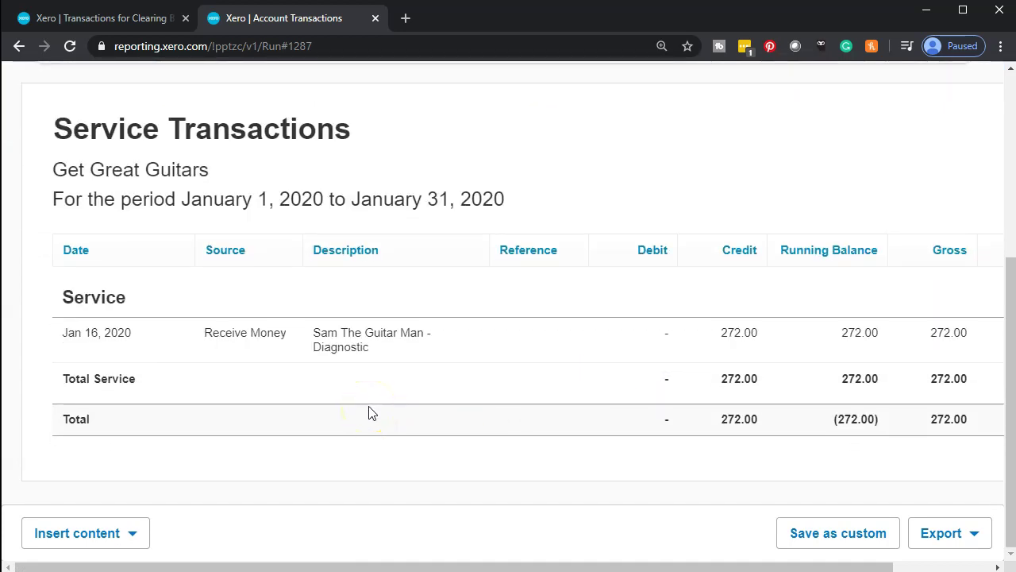
pyautogui.scroll(4, 368, 413)
pyautogui.click(19, 46)
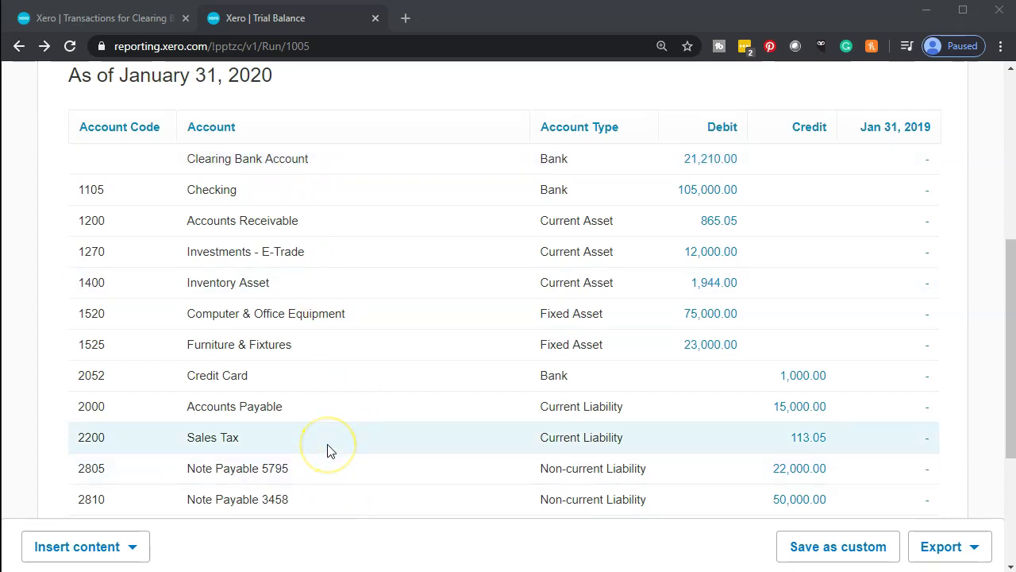
# Reopen the Service account detail and check the credit posted by the Jan 16, 2020 Receive Money entry
pyautogui.scroll(-3, 330, 450)
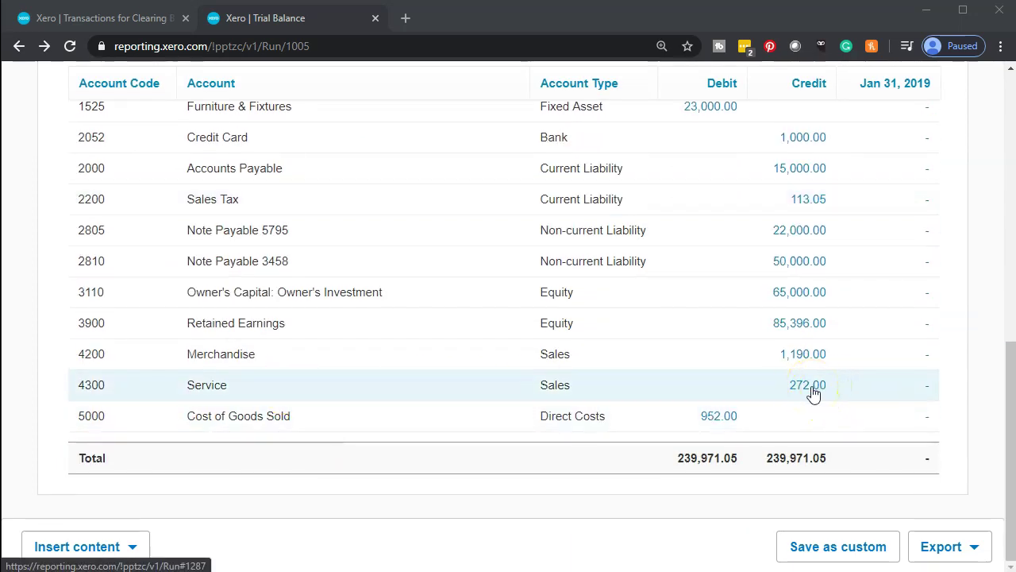
pyautogui.click(808, 385)
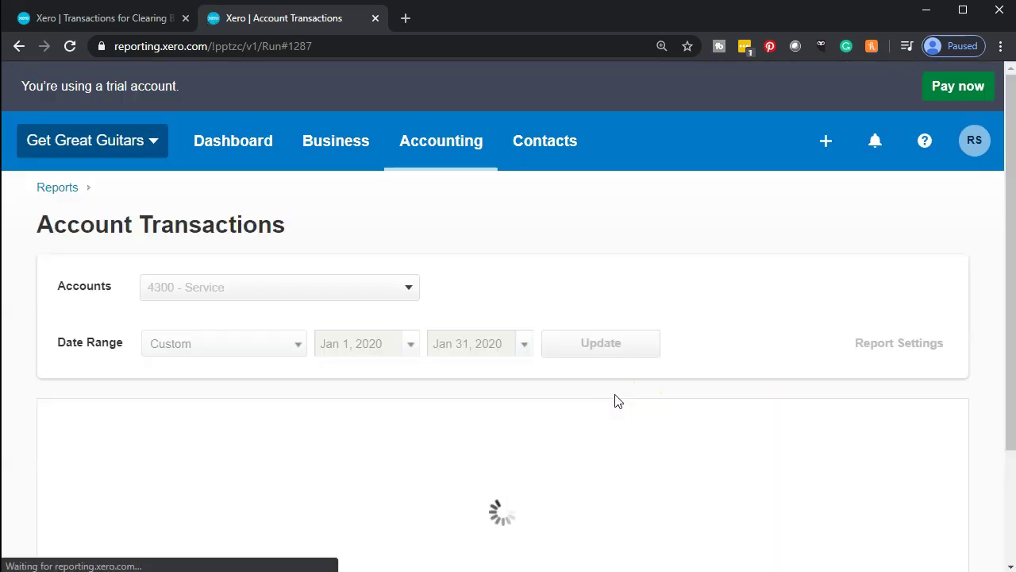
pyautogui.scroll(-4, 619, 401)
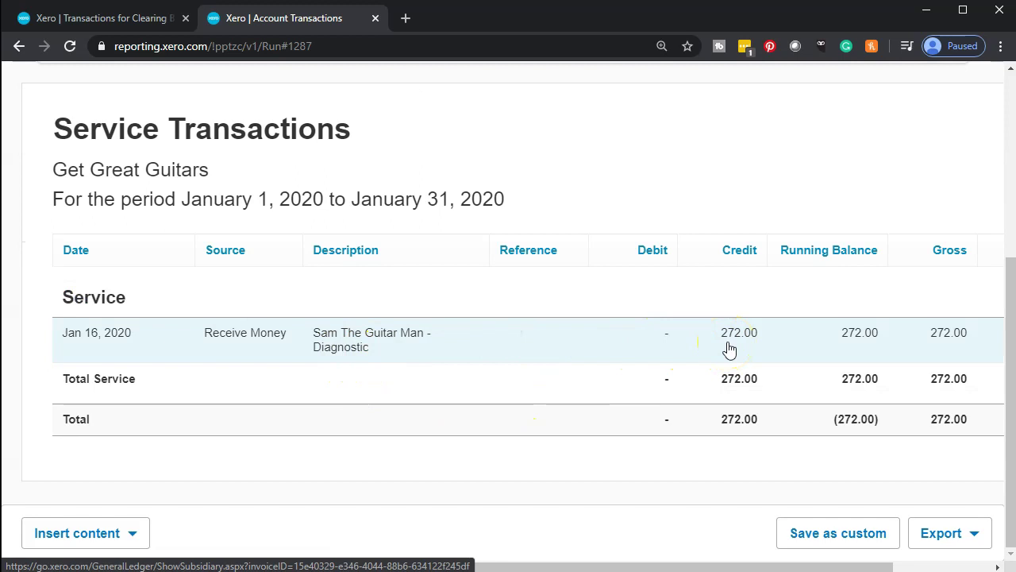
pyautogui.scroll(4, 310, 428)
pyautogui.click(300, 424)
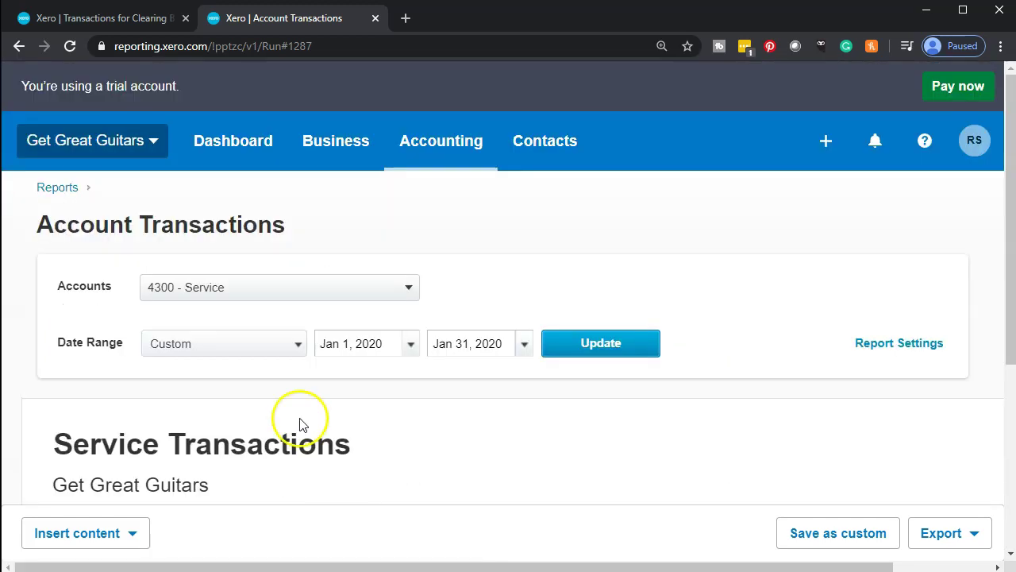
# Go to the dashboard and open the list of all contacts
pyautogui.click(234, 151)
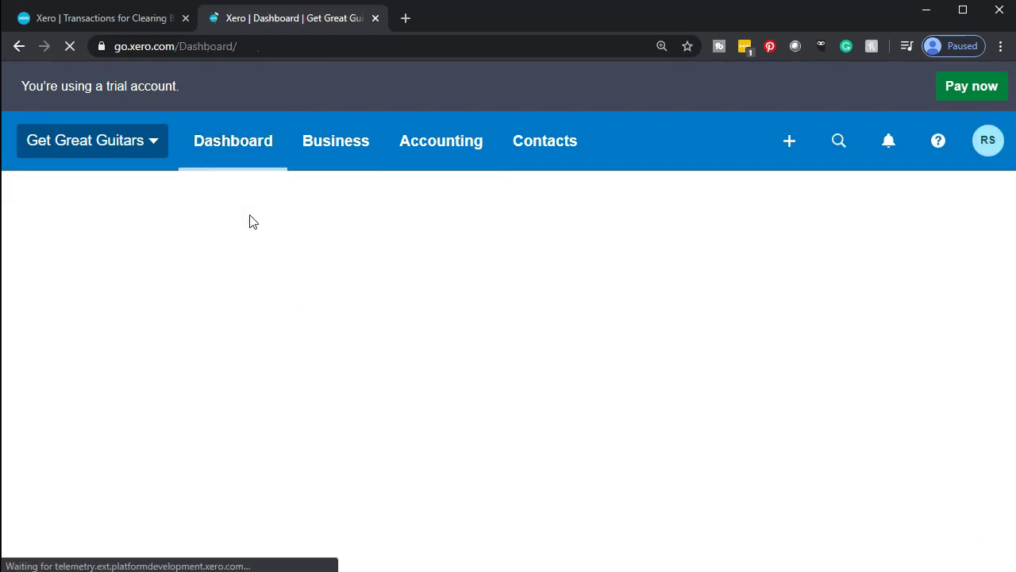
pyautogui.hotkey('ctrl', '+')
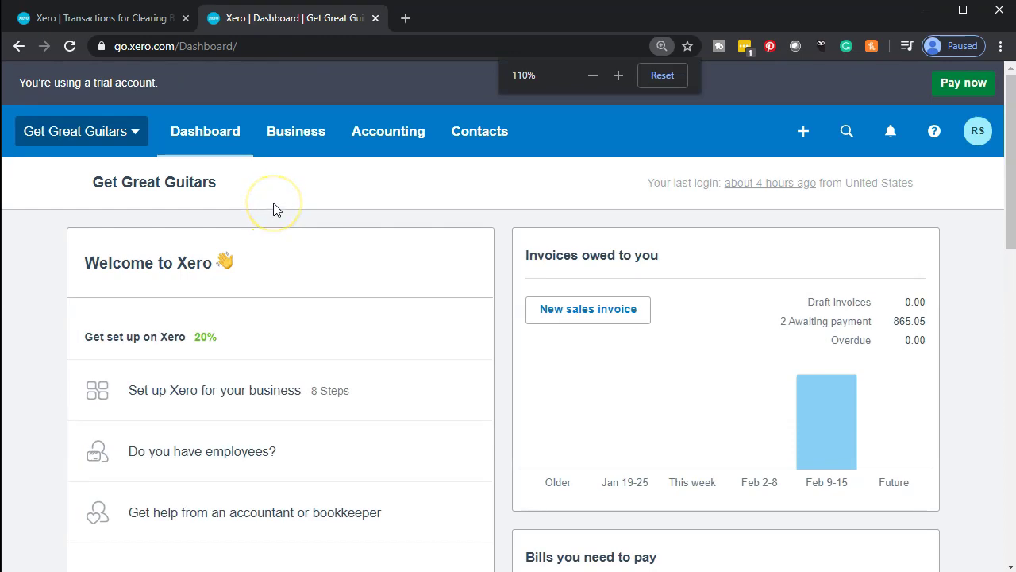
pyautogui.click(471, 136)
pyautogui.click(489, 194)
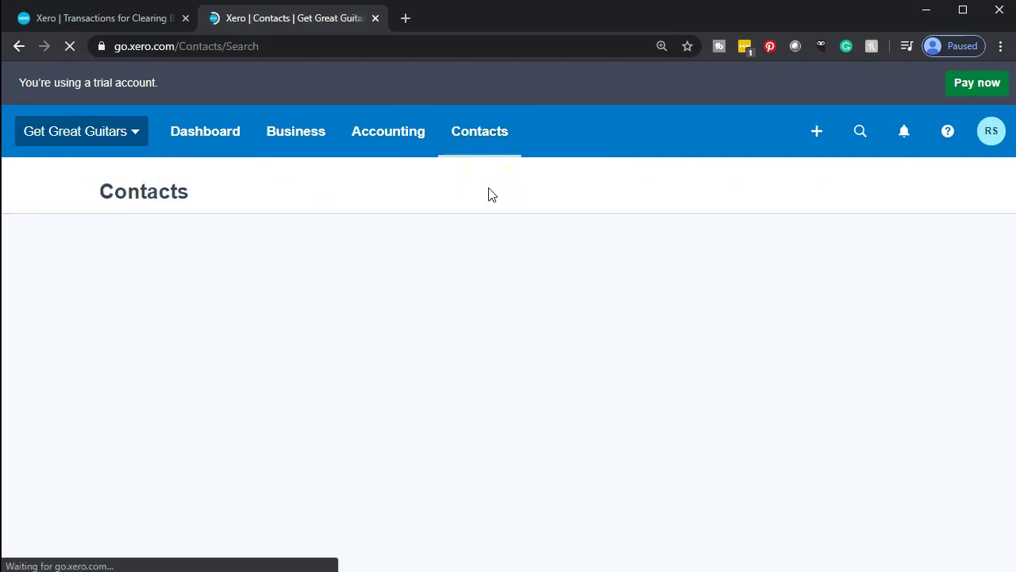
pyautogui.click(472, 209)
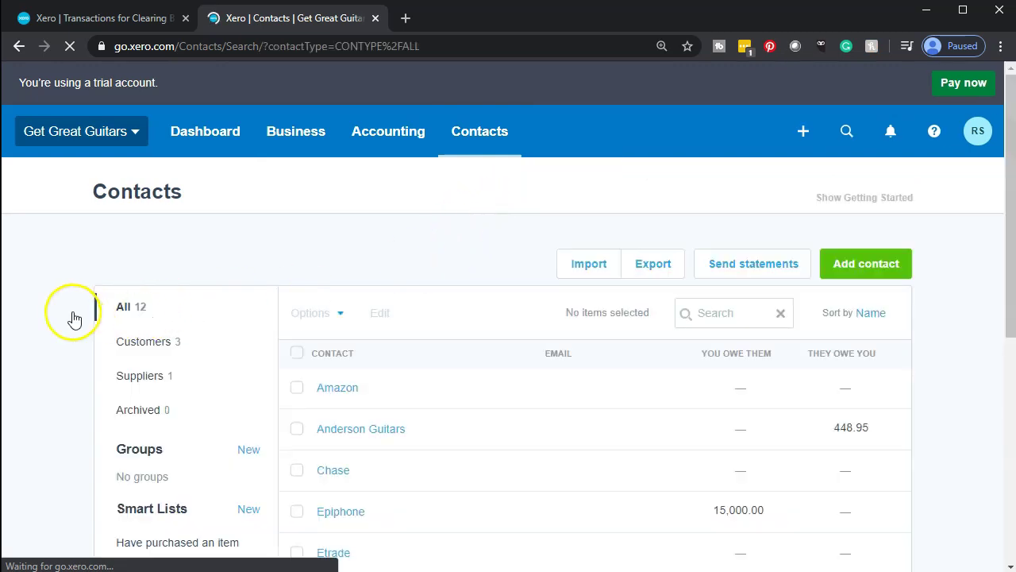
# Filter the contacts to Customers to check who is listed, and switch back to all contacts
pyautogui.scroll(-2, 71, 318)
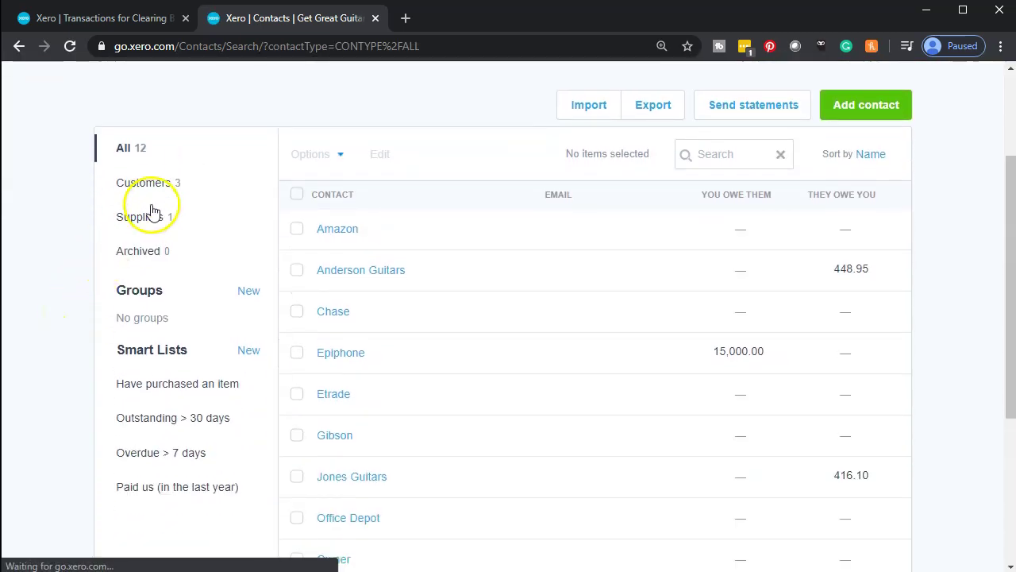
pyautogui.click(146, 184)
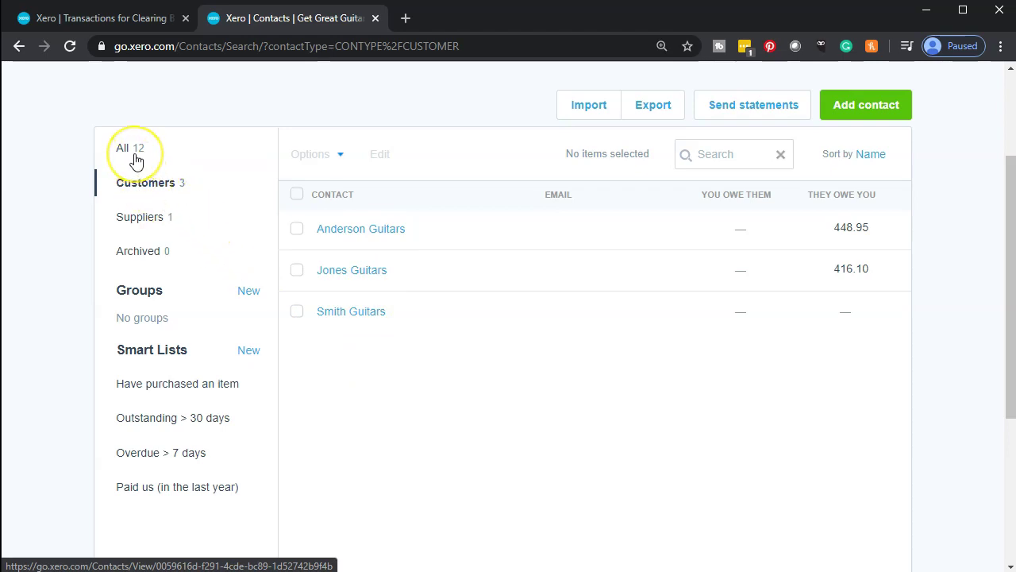
pyautogui.click(147, 184)
pyautogui.click(143, 156)
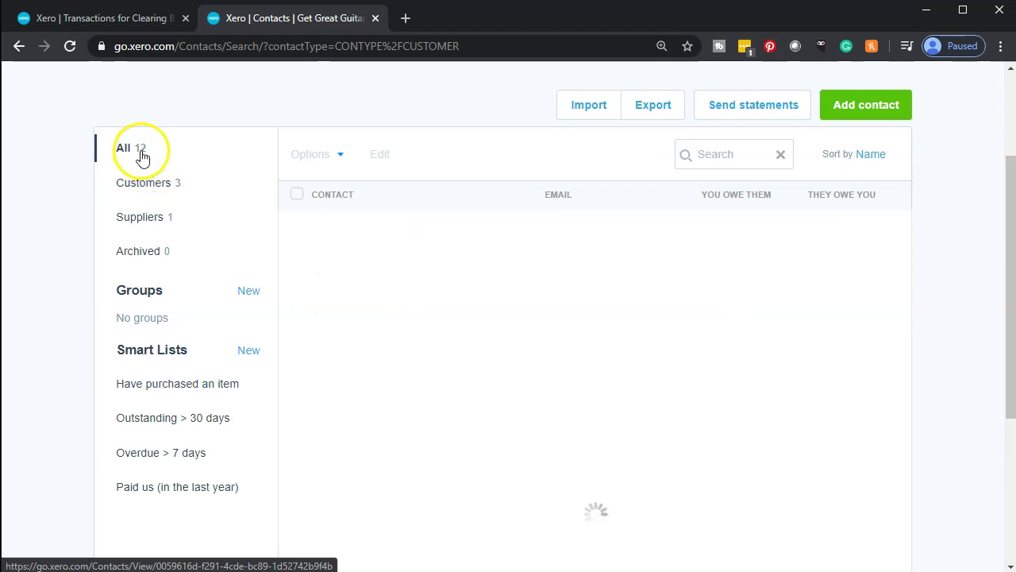
# Open the contact for the Jan 16, 2020 cash sale and view its received money transaction from the activity list
pyautogui.scroll(-4, 431, 374)
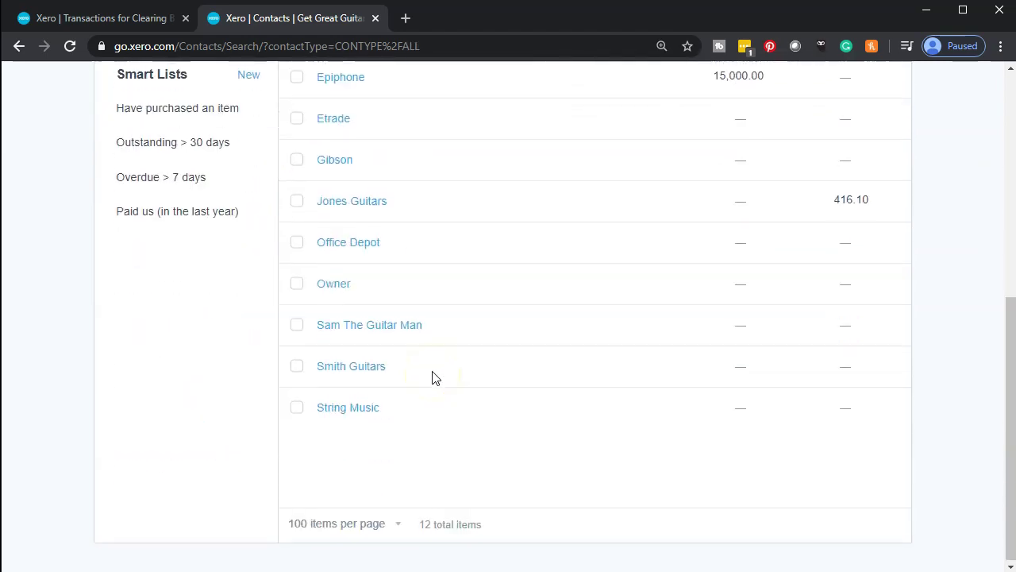
pyautogui.click(380, 364)
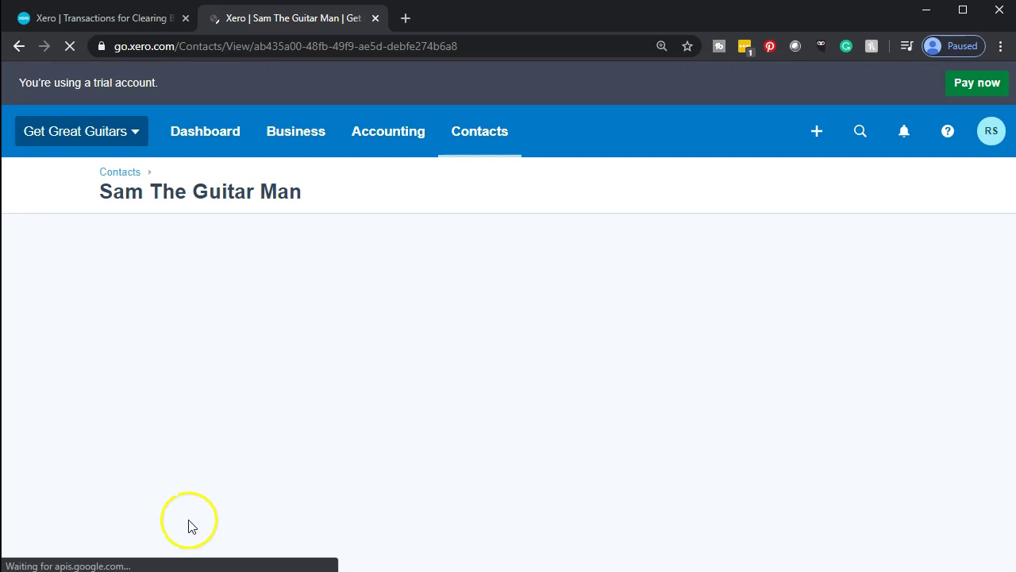
pyautogui.scroll(-4, 24, 407)
pyautogui.scroll(-1, 24, 407)
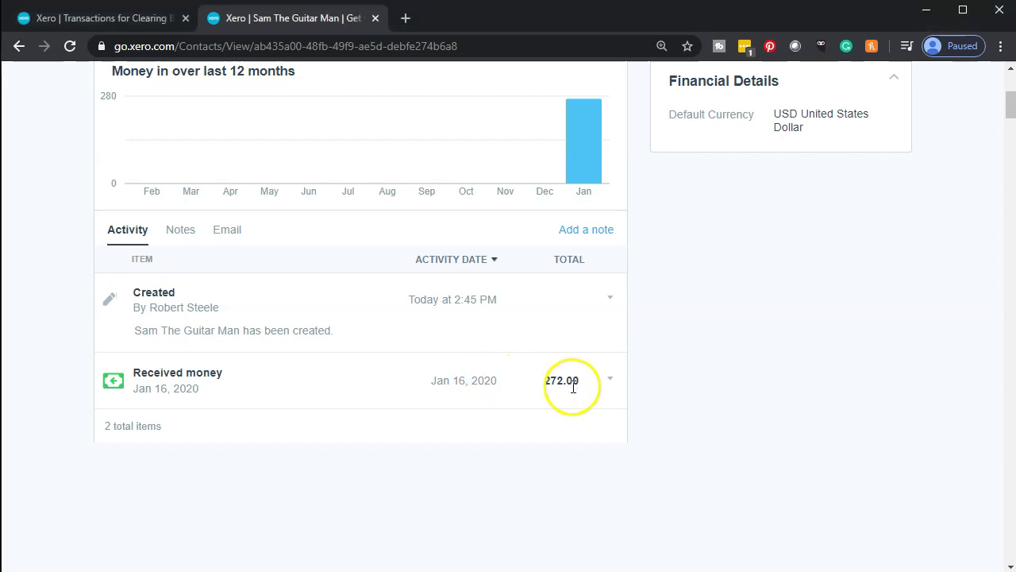
pyautogui.click(613, 383)
pyautogui.click(613, 383)
pyautogui.click(613, 384)
pyautogui.click(543, 412)
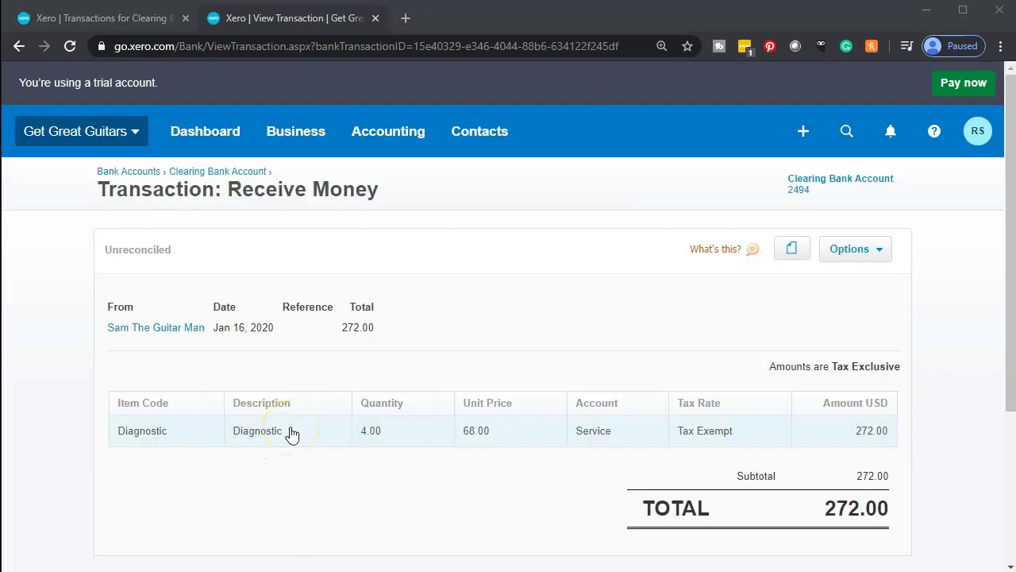
# Open the Jan 16, 2020 Receive Money transaction for editing and add a second line with the Hour Service item
pyautogui.click(867, 259)
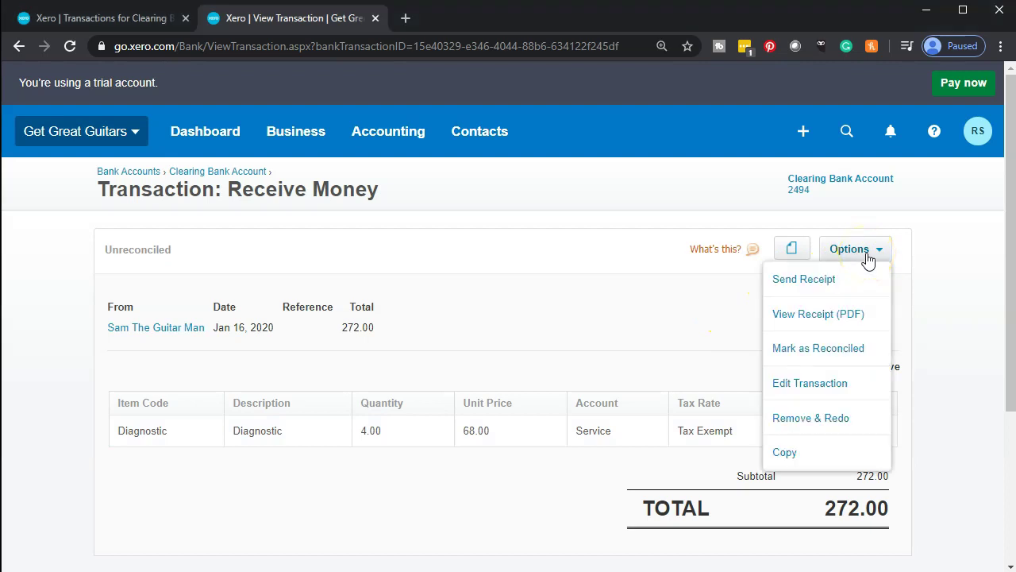
pyautogui.click(833, 381)
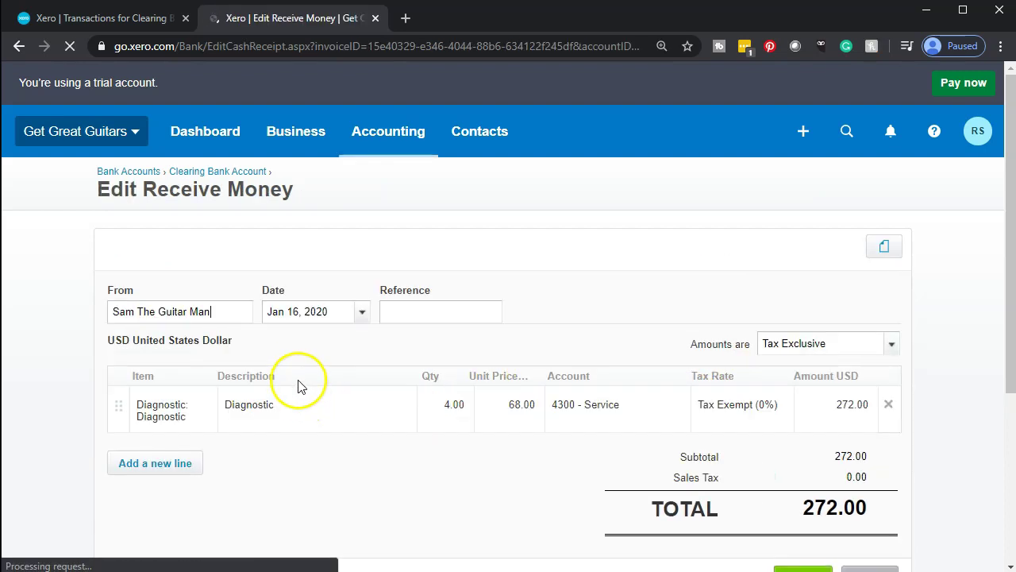
pyautogui.scroll(-1, 298, 382)
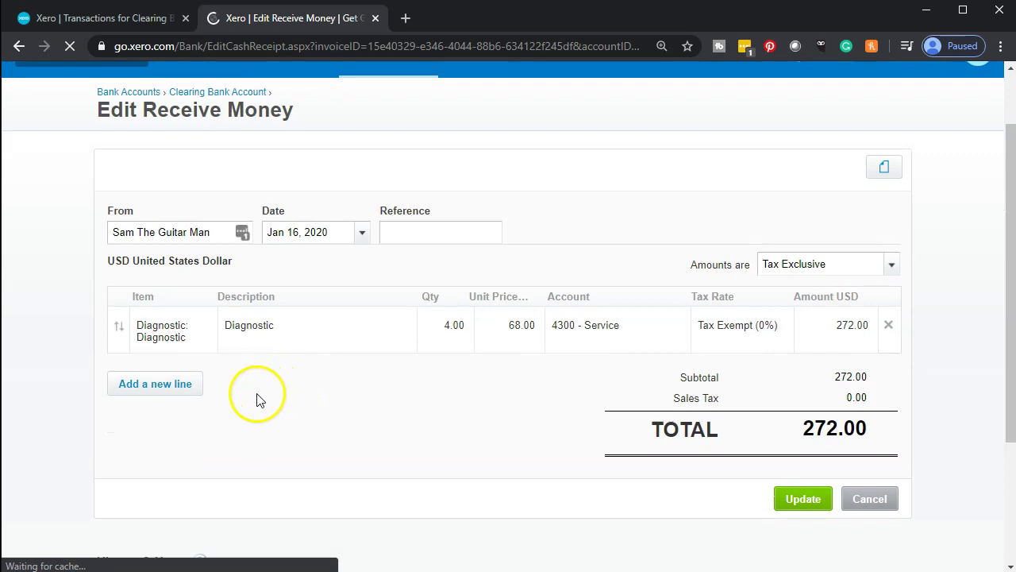
pyautogui.click(150, 393)
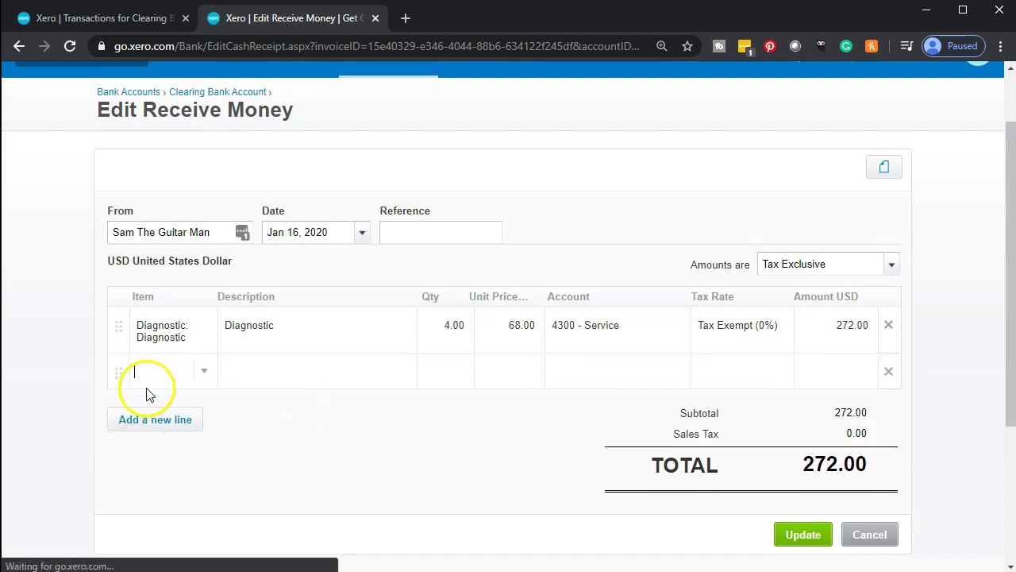
pyautogui.write('hour ser')
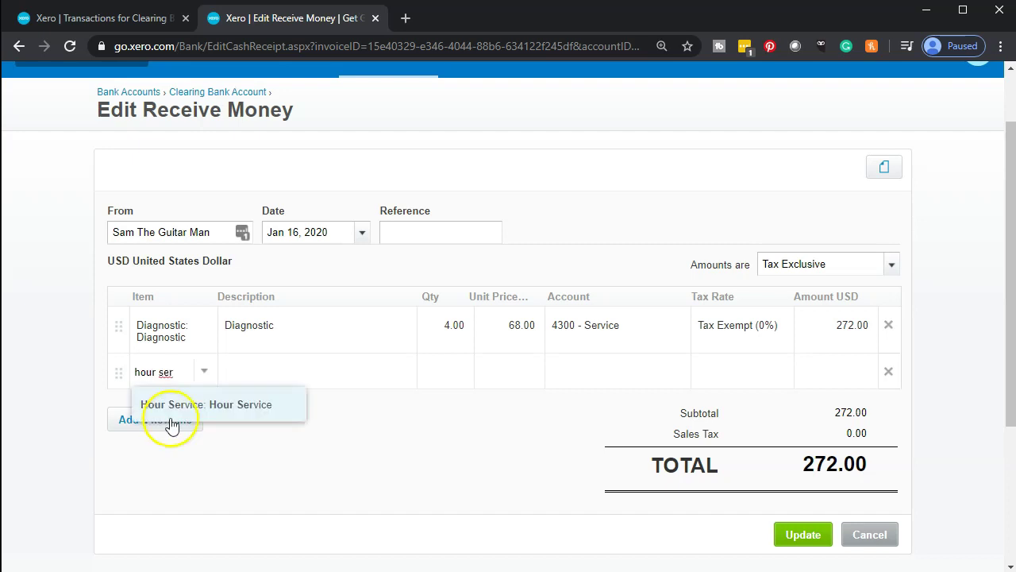
pyautogui.click(156, 397)
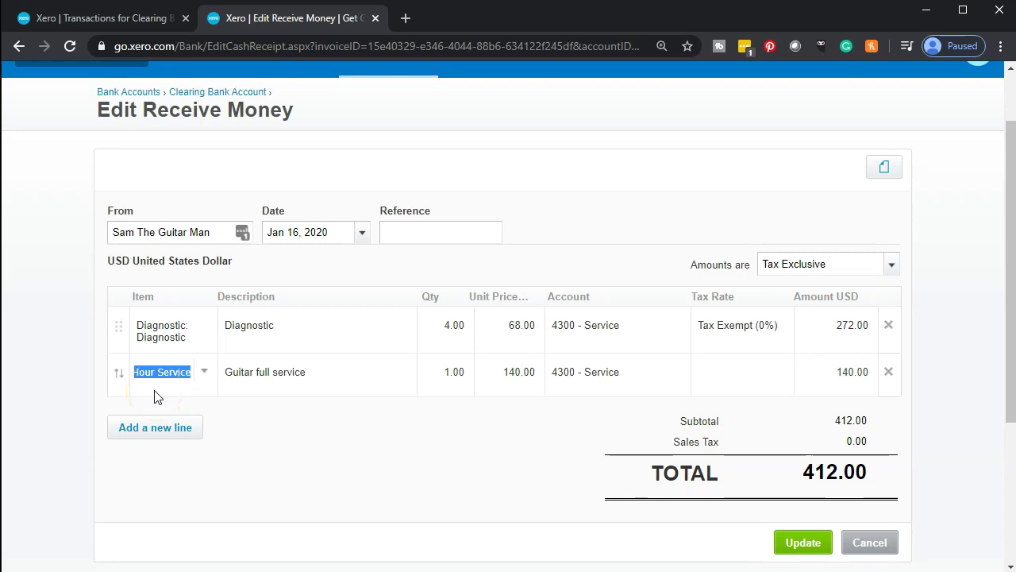
# Set the Hour Service line's quantity to 3 and tax rate to Tax Exempt (0%), and save the updated transaction
pyautogui.press('Tab')
pyautogui.press('Tab')
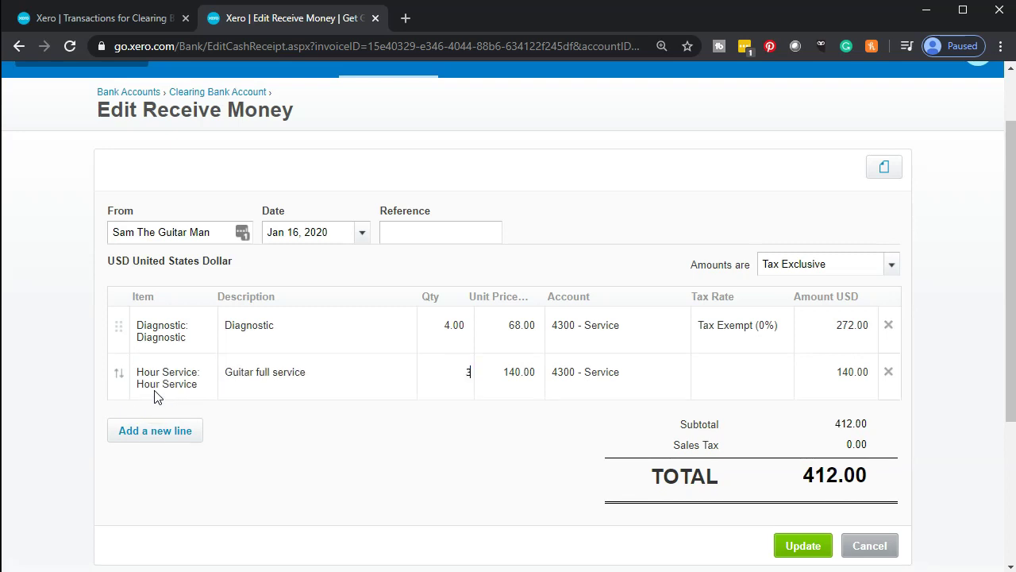
pyautogui.press('Tab')
pyautogui.press('Tab')
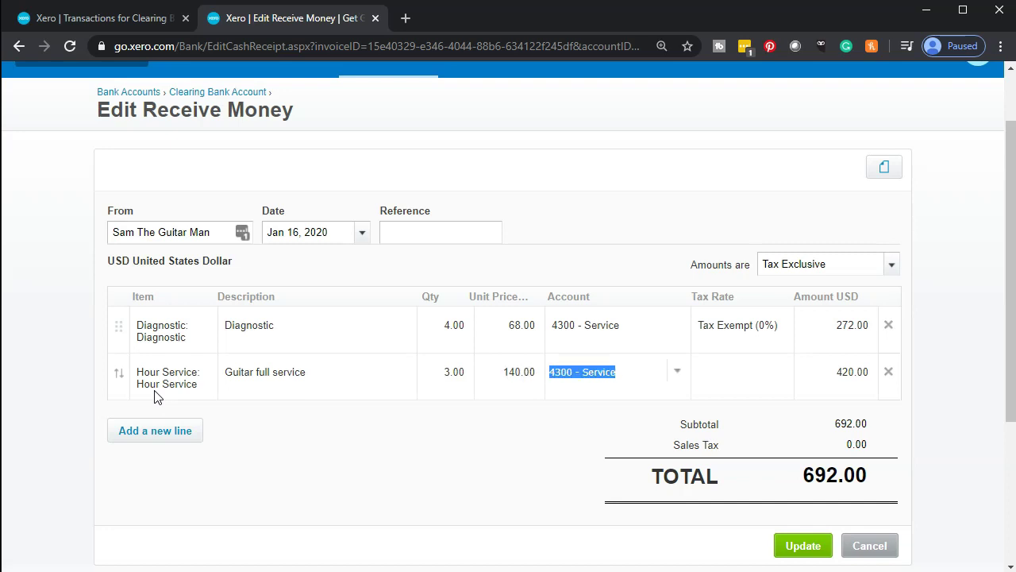
pyautogui.press('Tab')
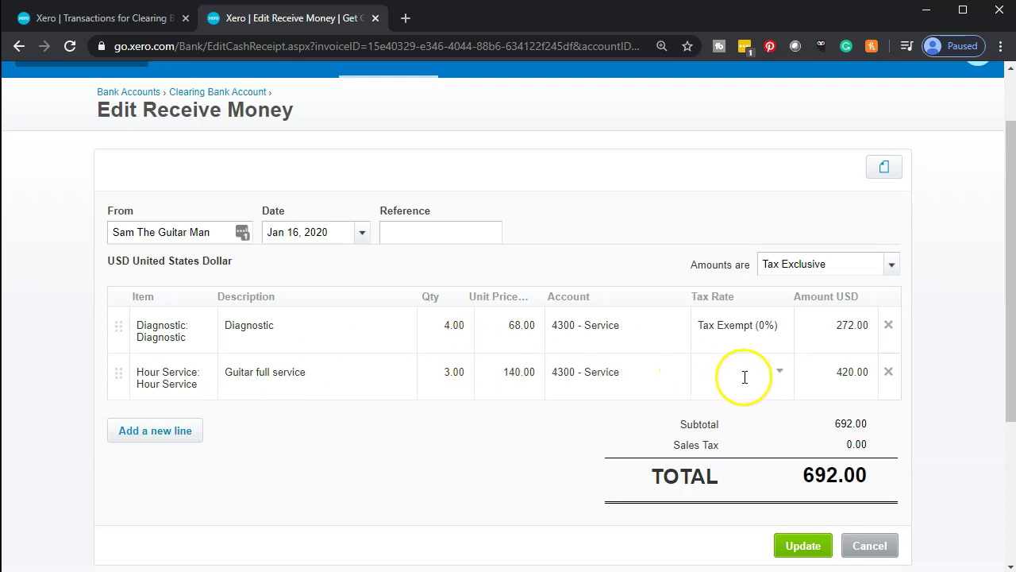
pyautogui.click(782, 373)
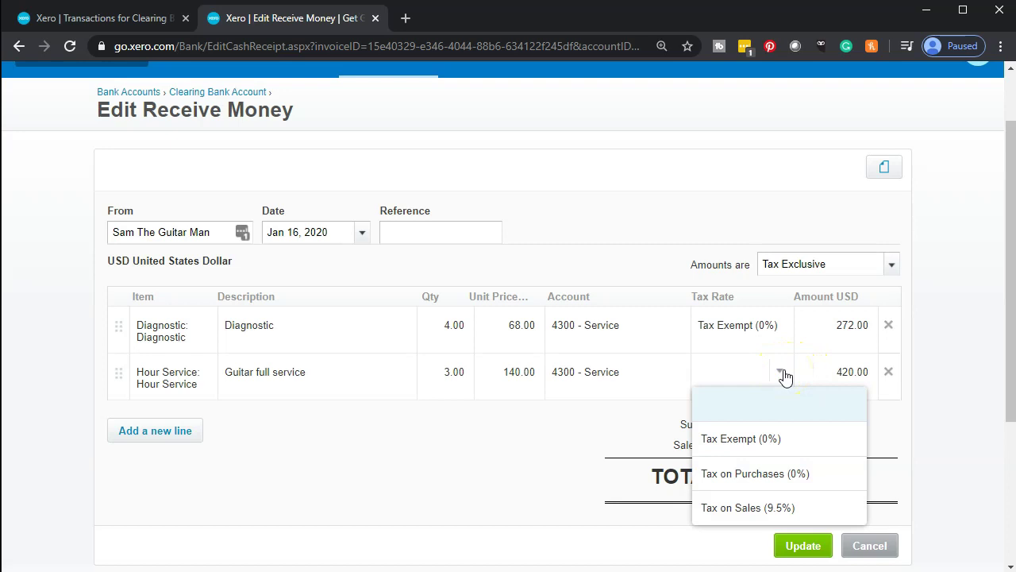
pyautogui.click(784, 440)
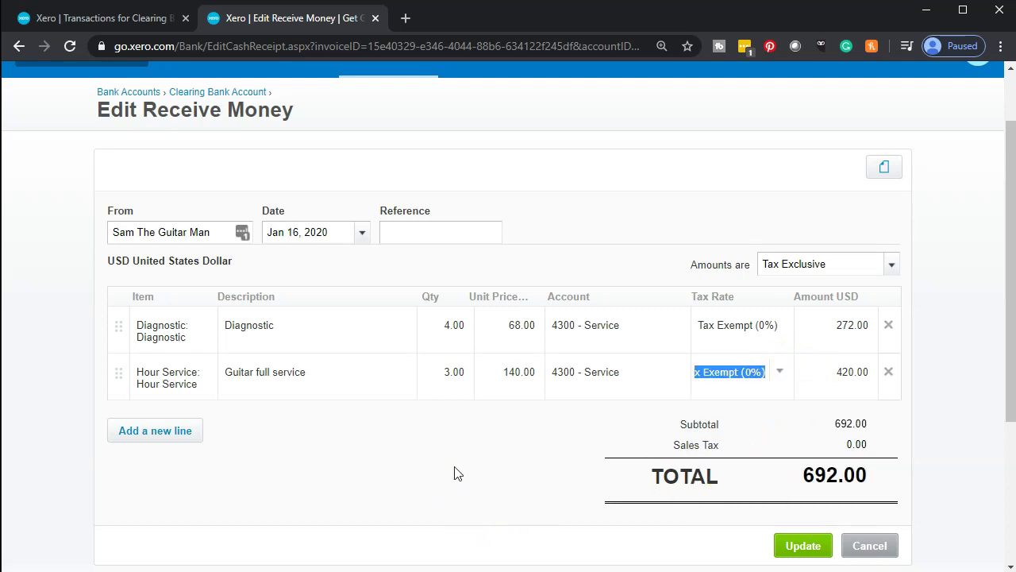
pyautogui.press('Tab')
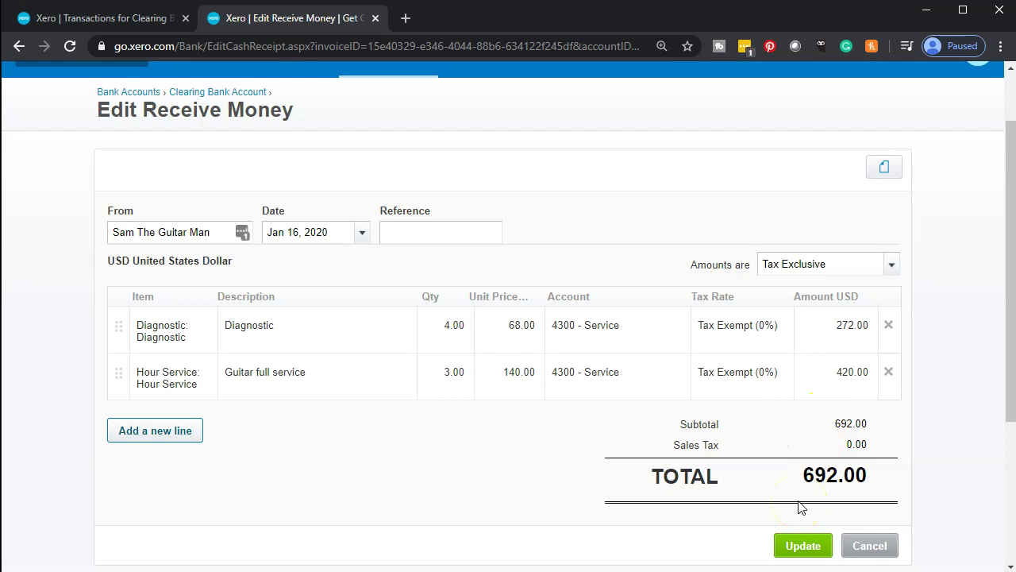
pyautogui.click(804, 546)
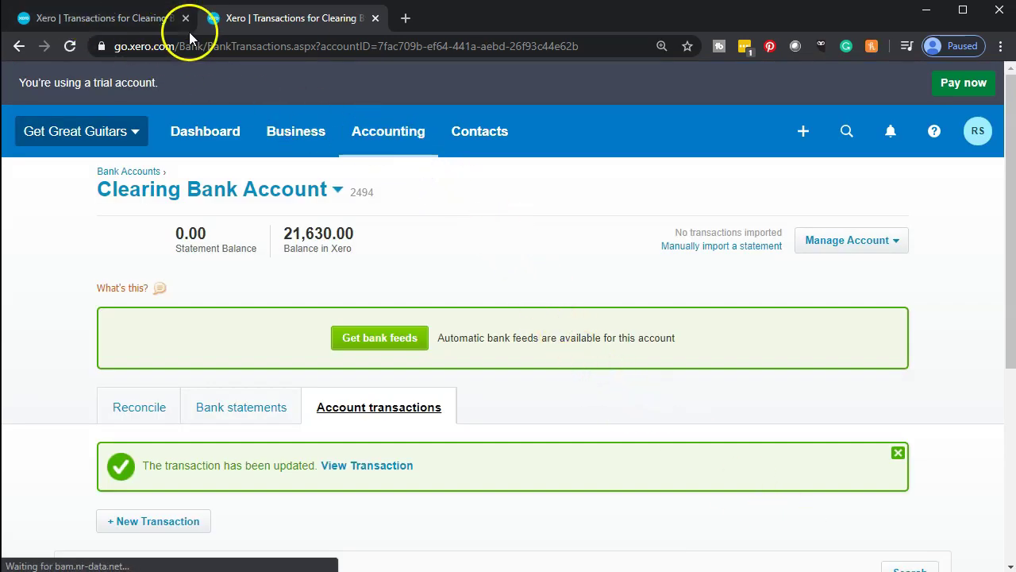
# Open the Trial Balance report from the list of accounting reports
pyautogui.click(362, 133)
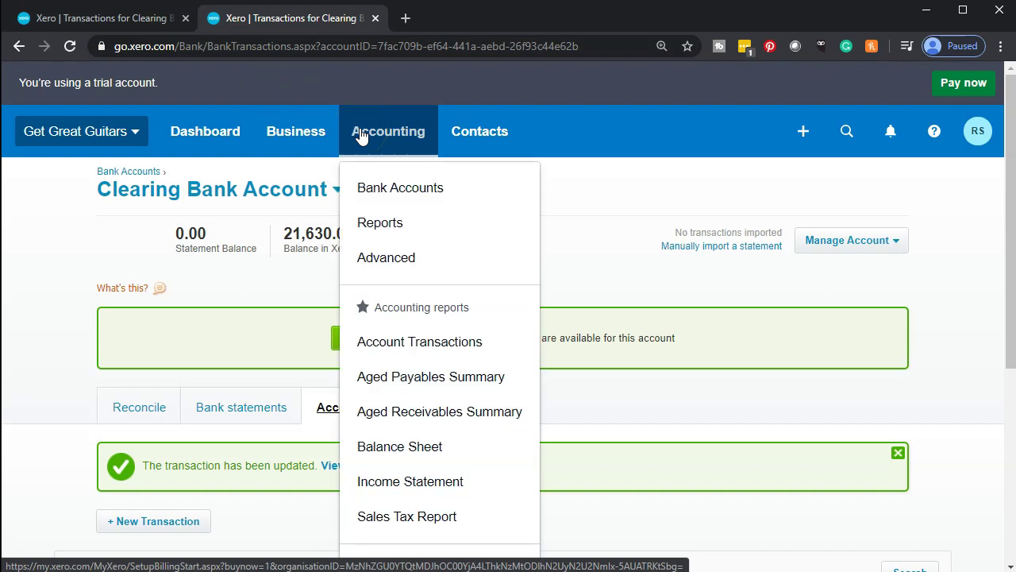
pyautogui.click(408, 262)
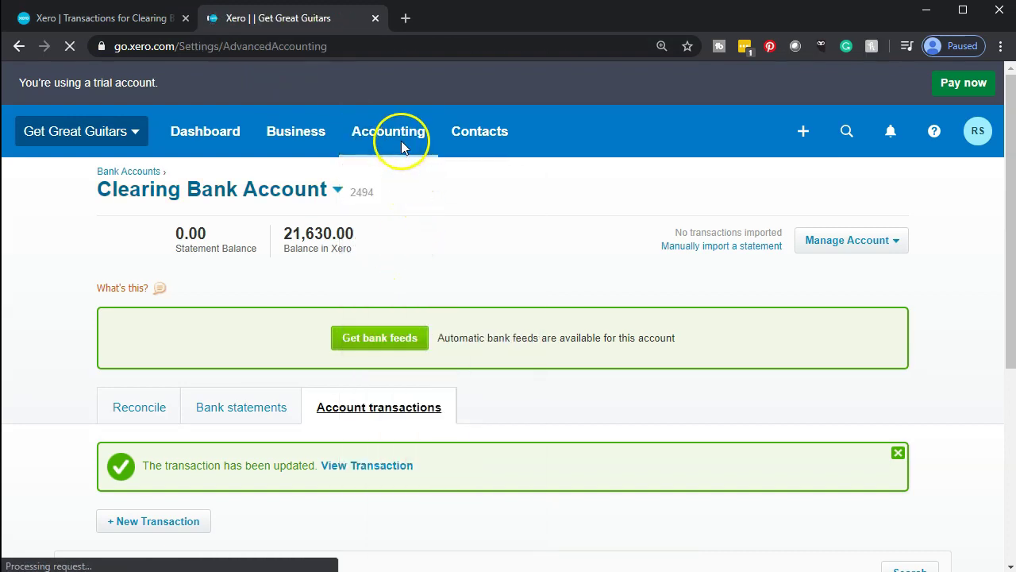
pyautogui.click(399, 139)
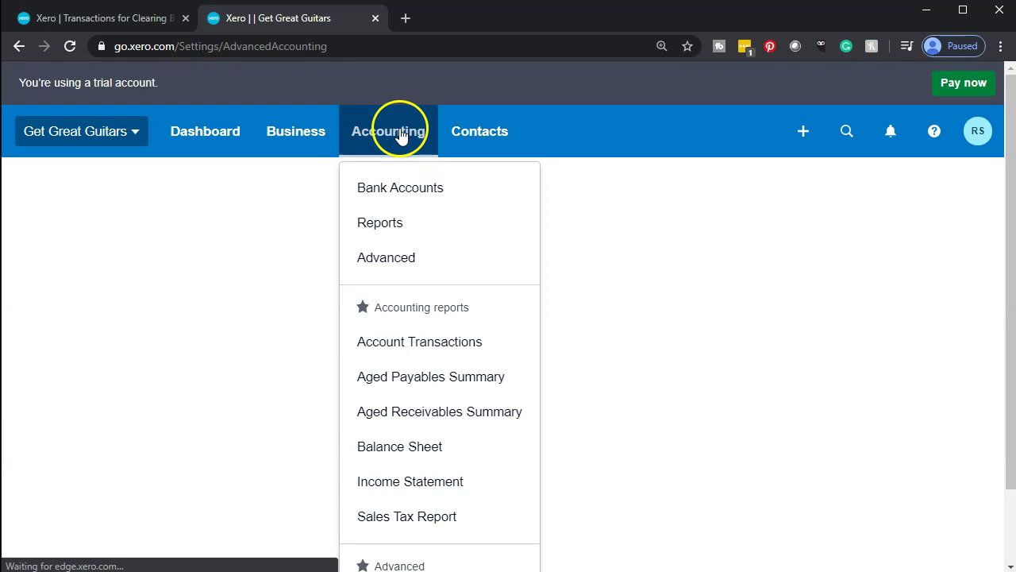
pyautogui.click(387, 224)
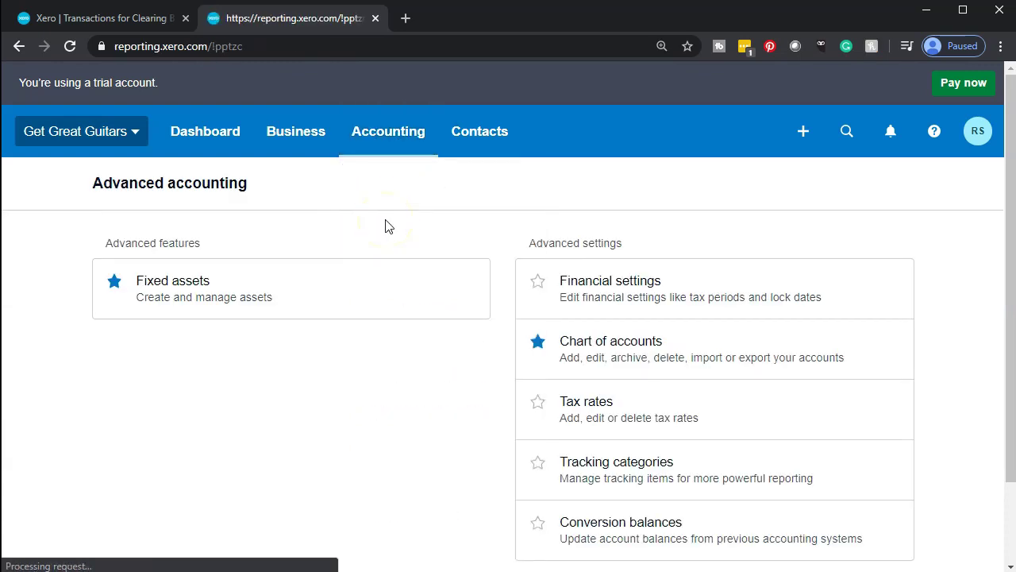
pyautogui.scroll(-5, 297, 345)
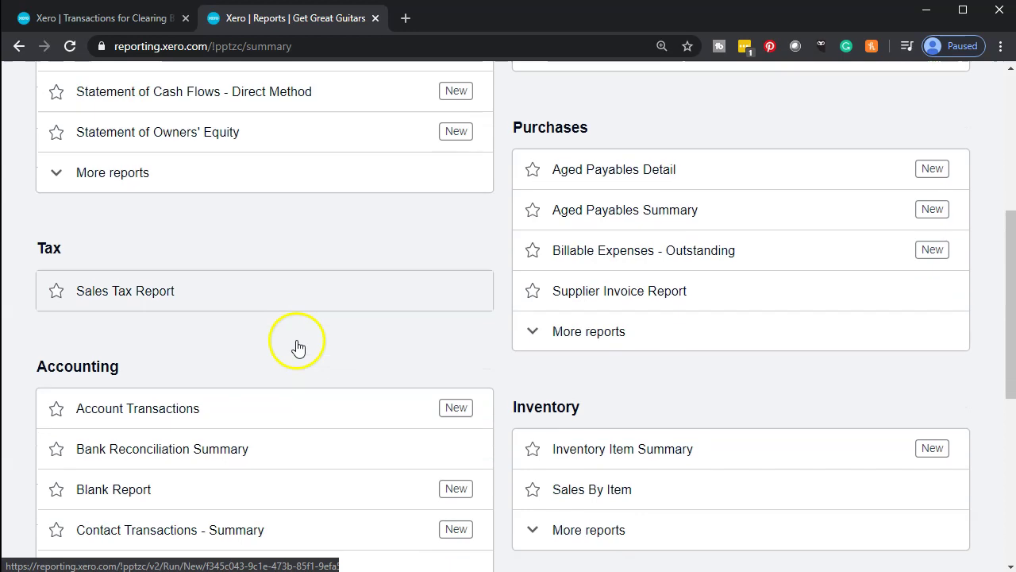
pyautogui.scroll(-2, 297, 345)
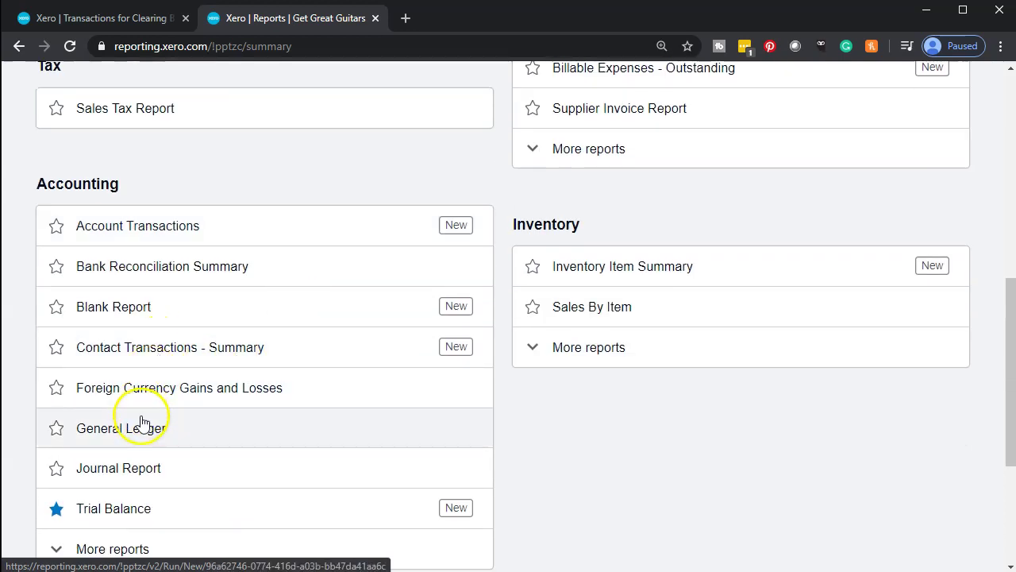
pyautogui.scroll(-1, 142, 424)
pyautogui.click(132, 443)
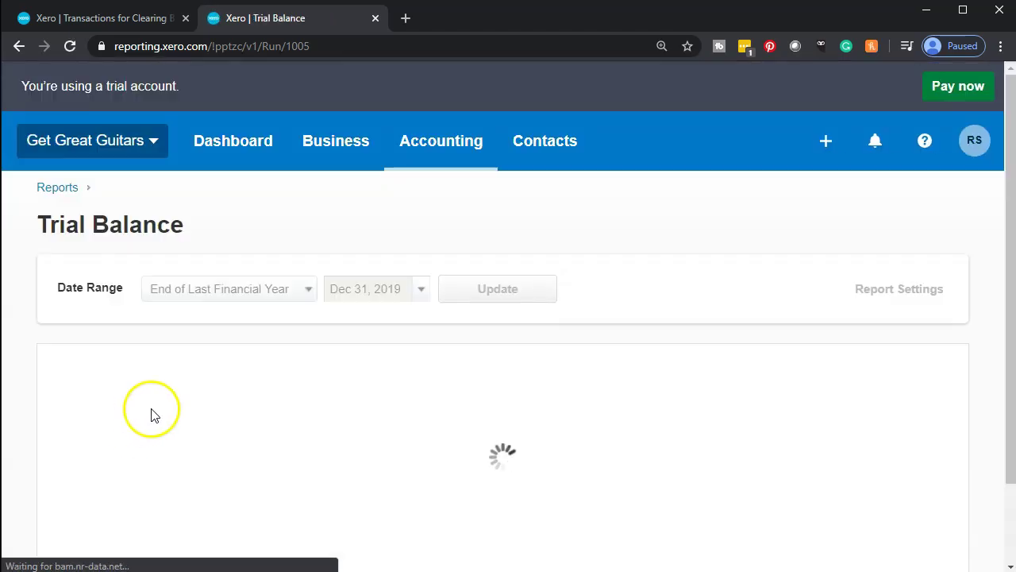
# Run the trial balance as of Jan 31, 2020 and check the Clearing Bank Account and Service balances
pyautogui.click(420, 289)
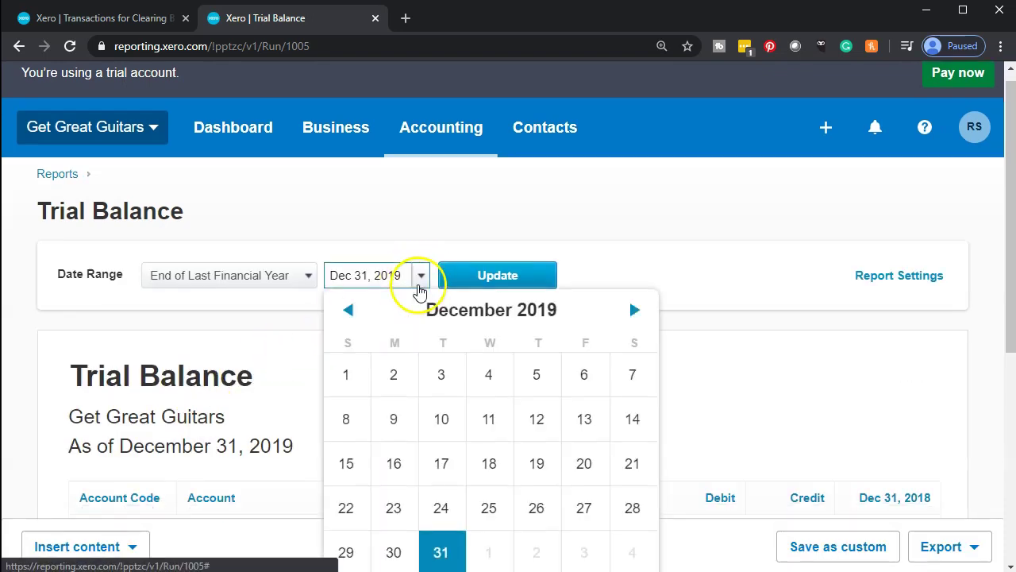
pyautogui.click(636, 309)
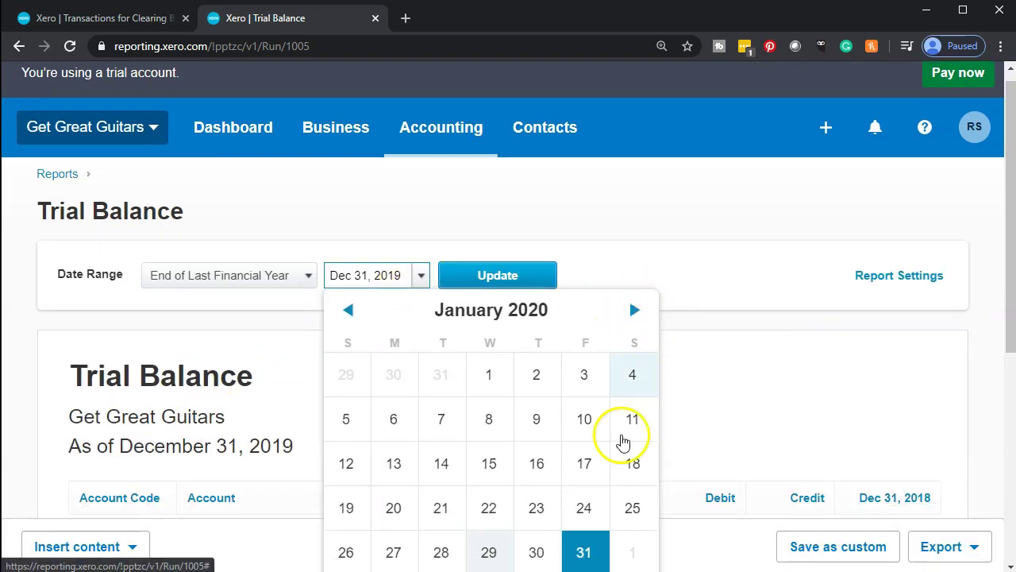
pyautogui.click(585, 551)
pyautogui.click(504, 275)
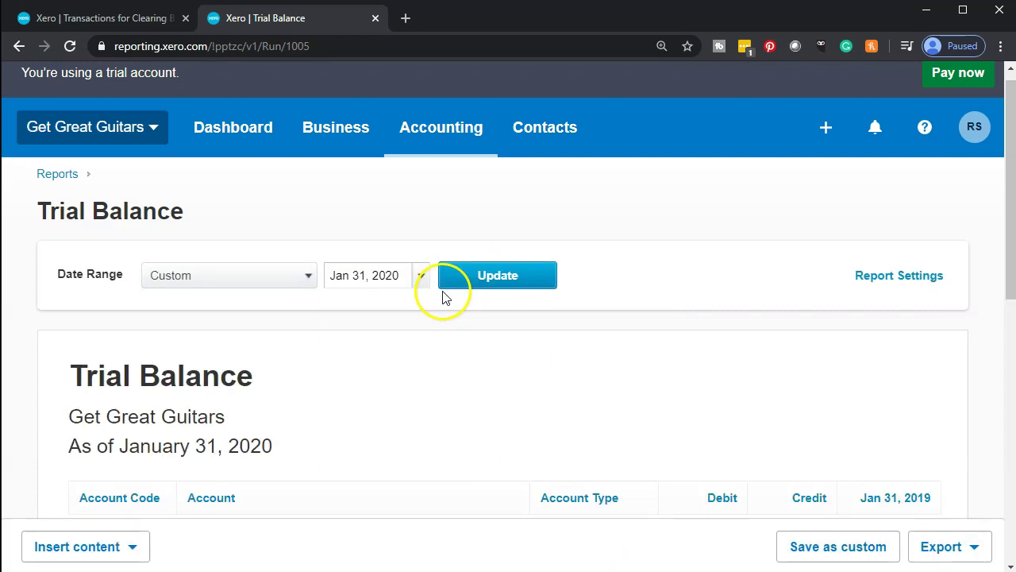
pyautogui.scroll(-4, 442, 295)
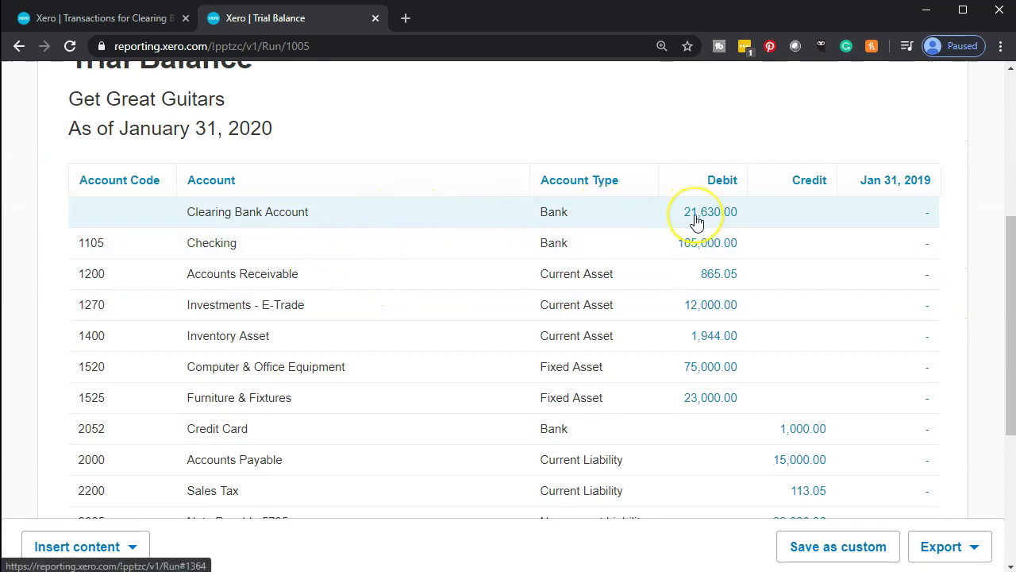
pyautogui.scroll(-4, 696, 222)
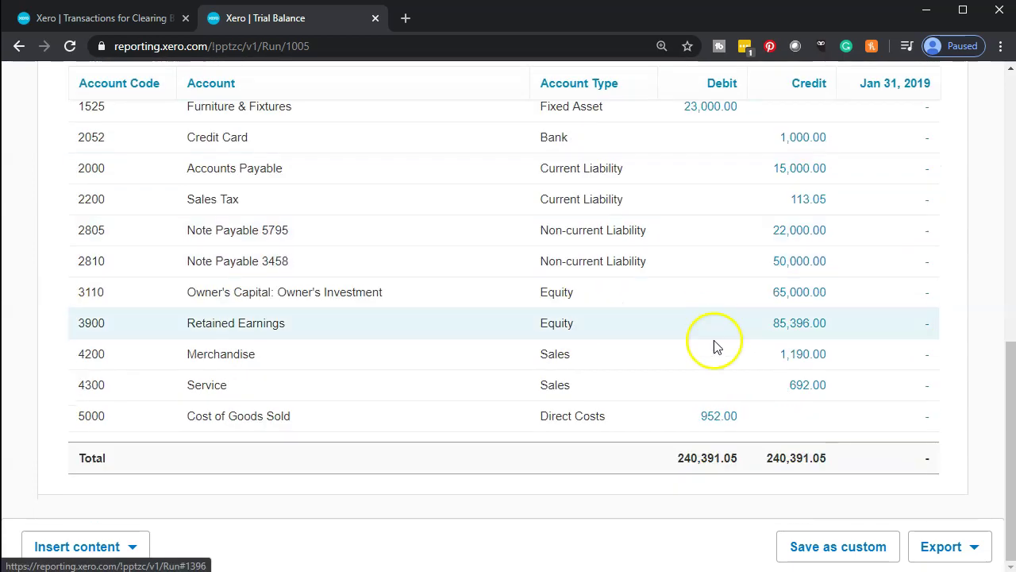
# Open the Service account's transaction detail from the trial balance and check the Receive Money lines
pyautogui.click(804, 389)
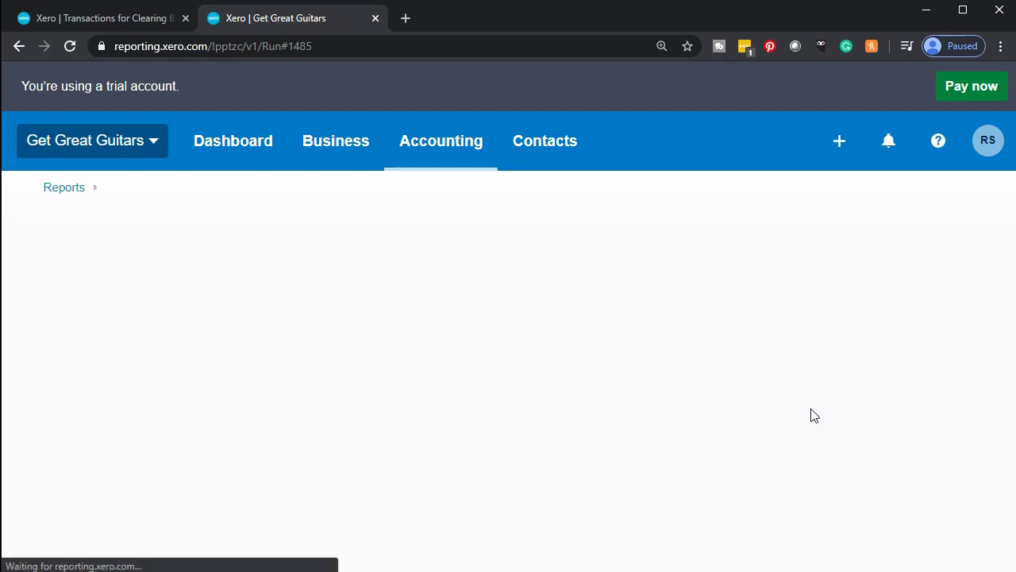
pyautogui.click(617, 347)
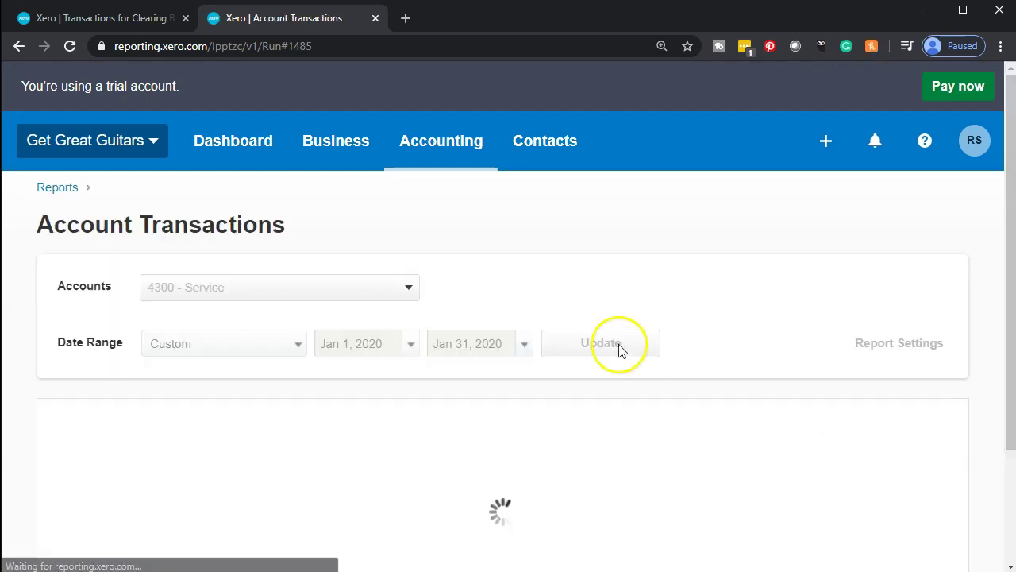
pyautogui.scroll(-4, 620, 350)
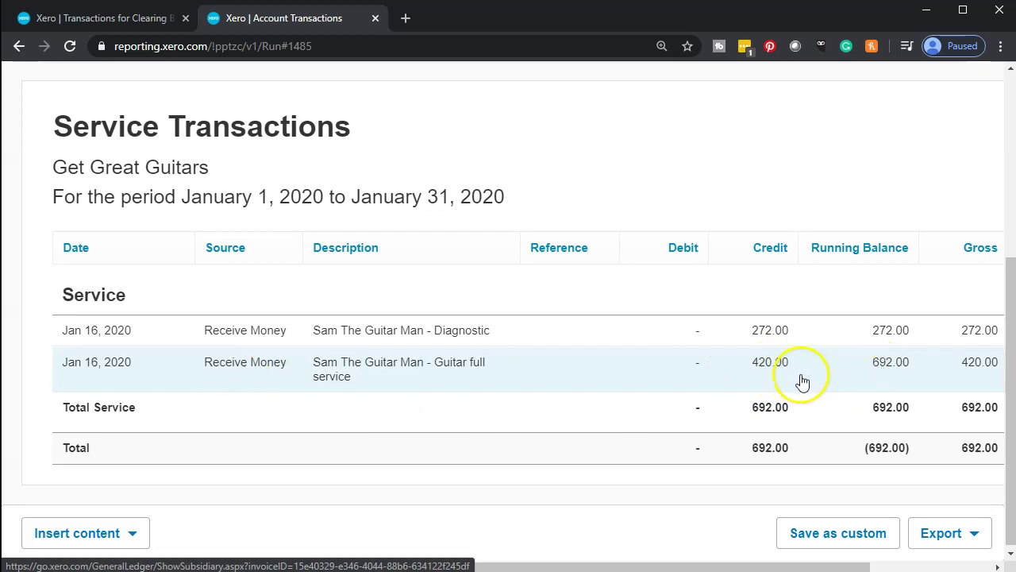
# Open the source transaction of the Guitar full service entry and review its line items and total
pyautogui.click(778, 370)
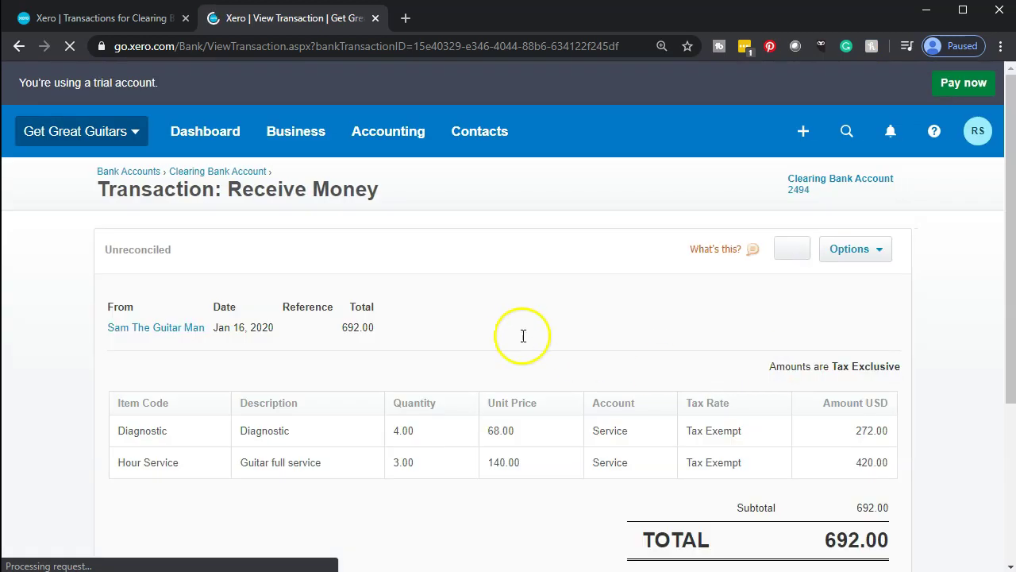
pyautogui.scroll(-2, 518, 339)
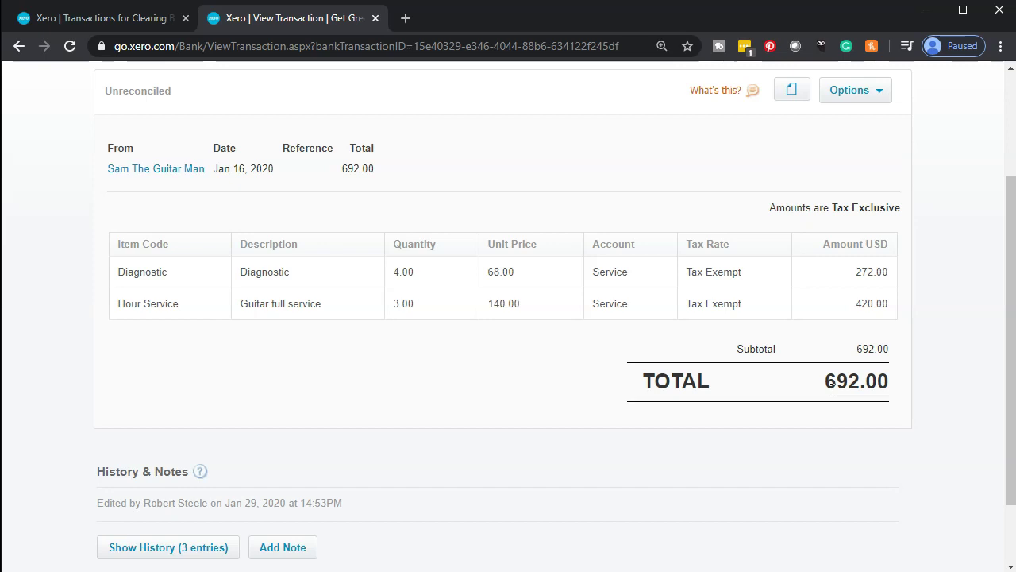
pyautogui.scroll(1, 832, 390)
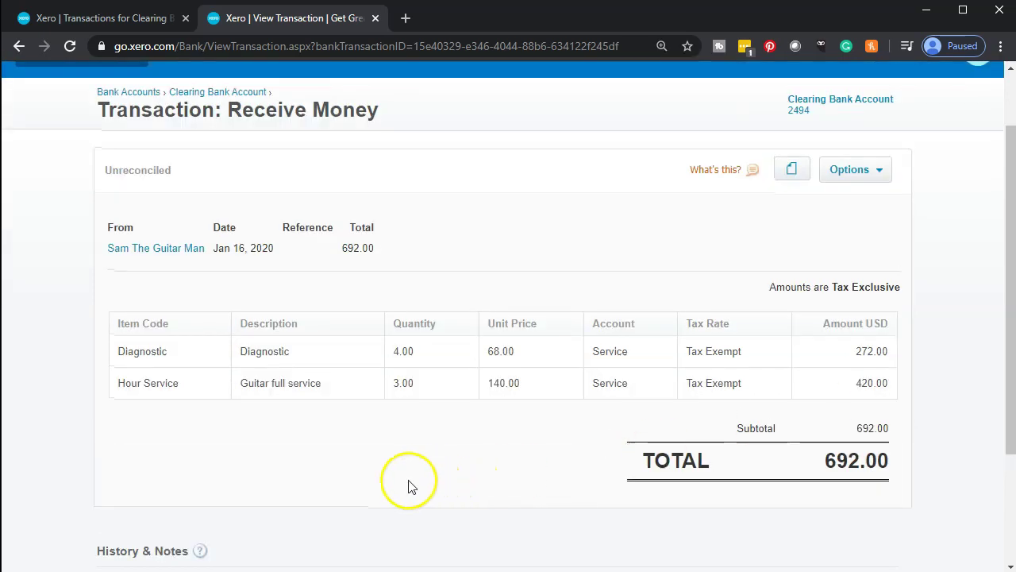